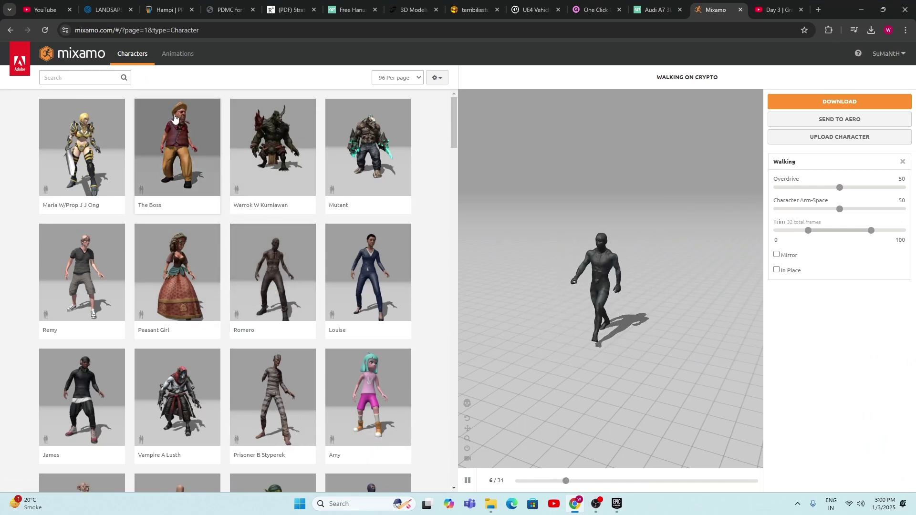
# - Show Mixamo's Animations library, listing clips like Defeated and Capoeira, with Walking still previewed
pyautogui.click(180, 56)
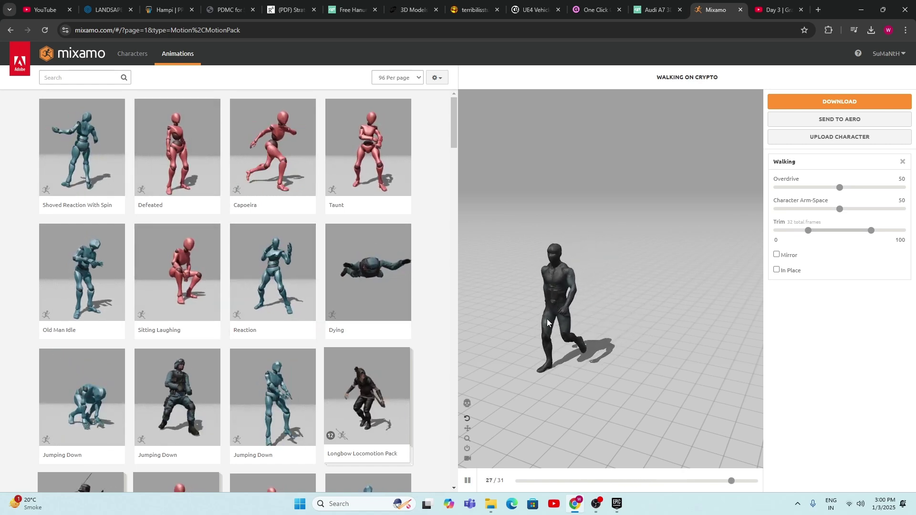
# - Download the Walking clip as FBX Binary at 24 fps With Skin, then show the desktop
pyautogui.click(843, 106)
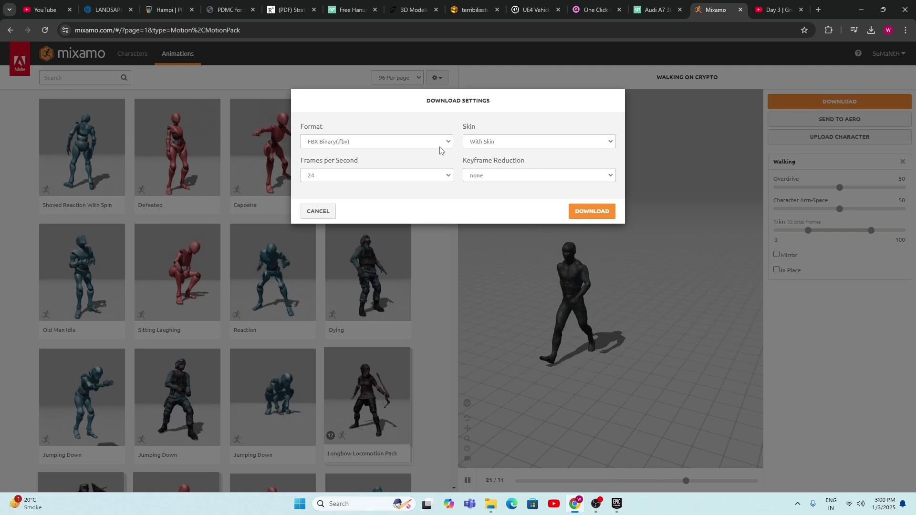
pyautogui.click(448, 176)
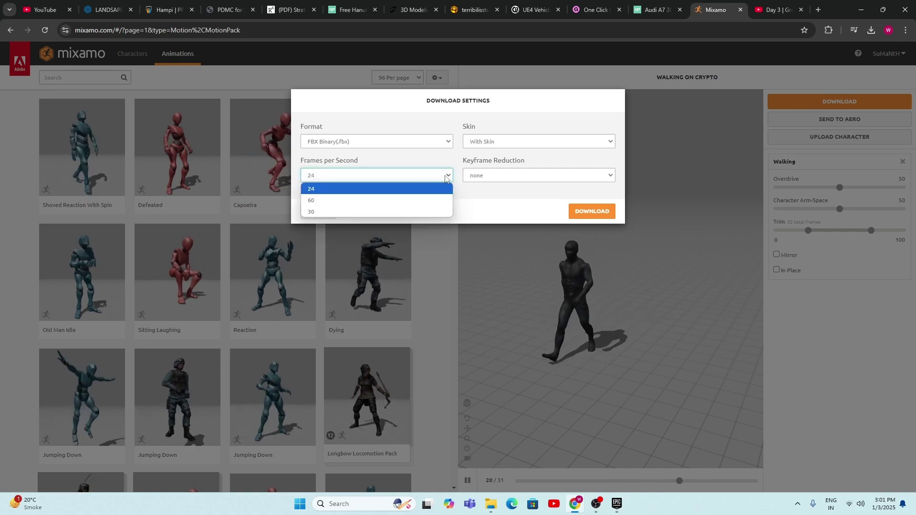
pyautogui.click(335, 191)
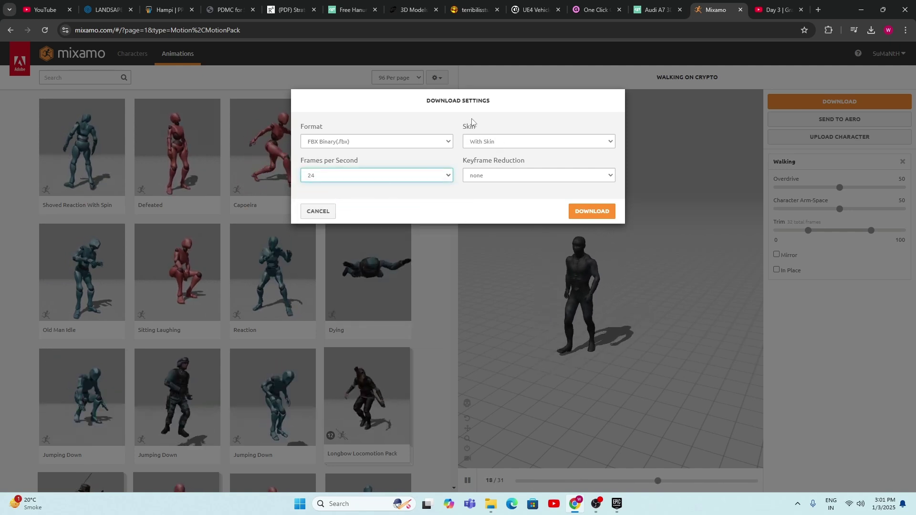
pyautogui.click(528, 144)
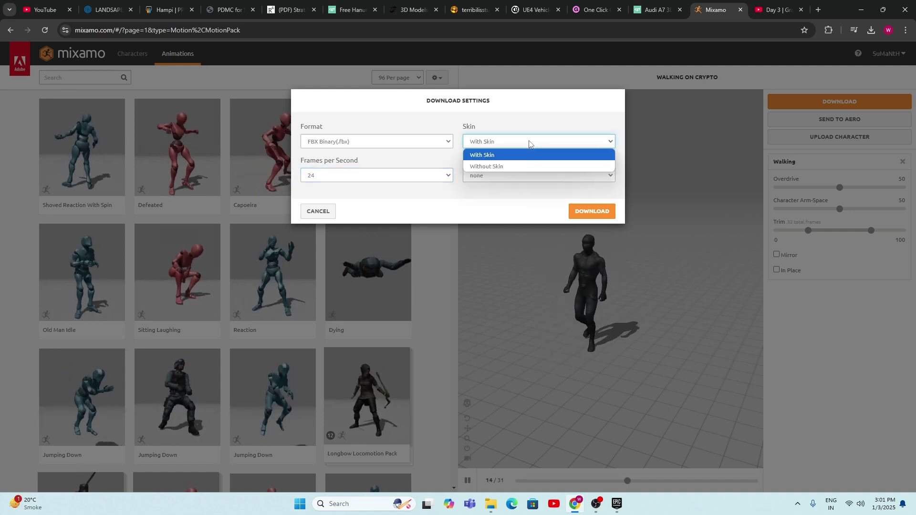
pyautogui.click(530, 143)
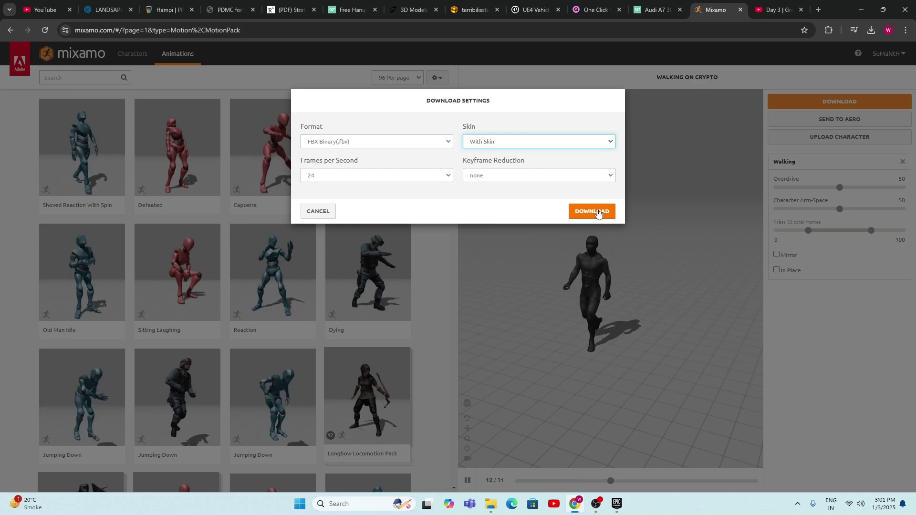
pyautogui.click(598, 212)
pyautogui.press('super+d')
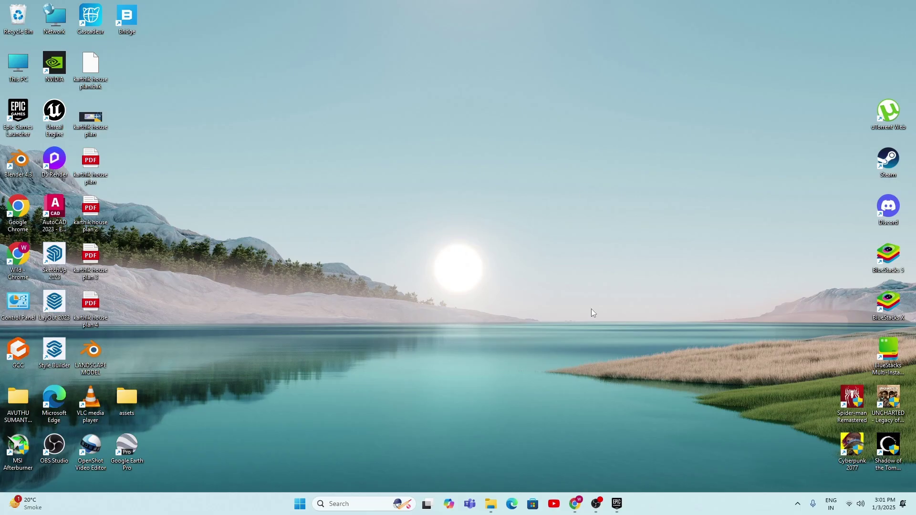
# - Launch Unreal Engine 5.4.4 from the Epic Games Launcher
pyautogui.click(616, 505)
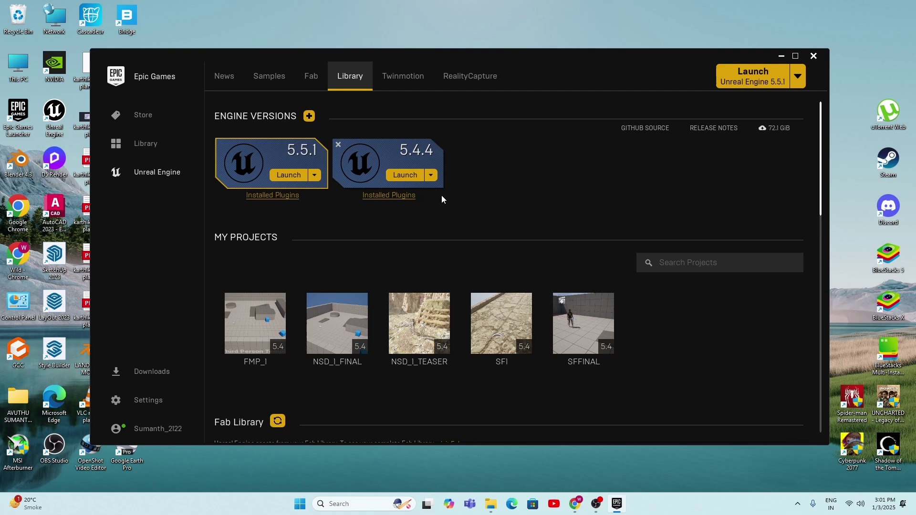
pyautogui.click(405, 175)
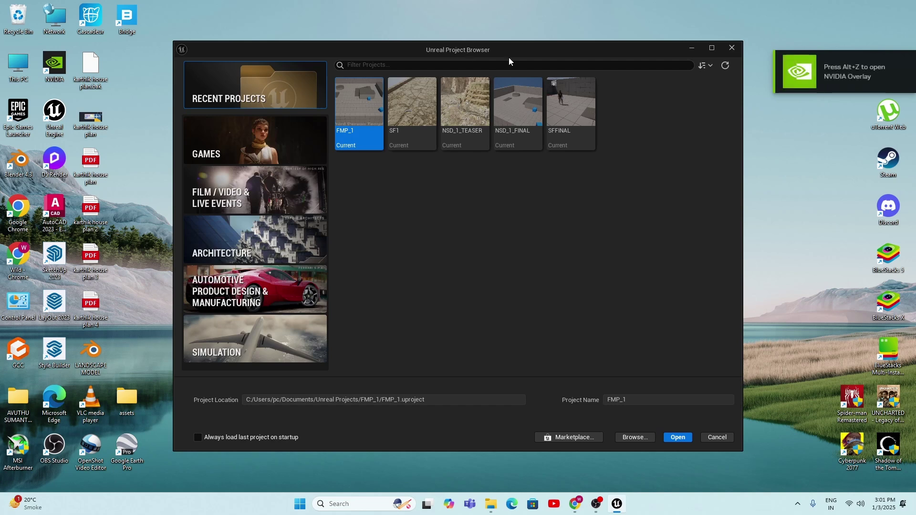
# - Create a Third Person game project named MyProject from the Games templates
pyautogui.click(263, 144)
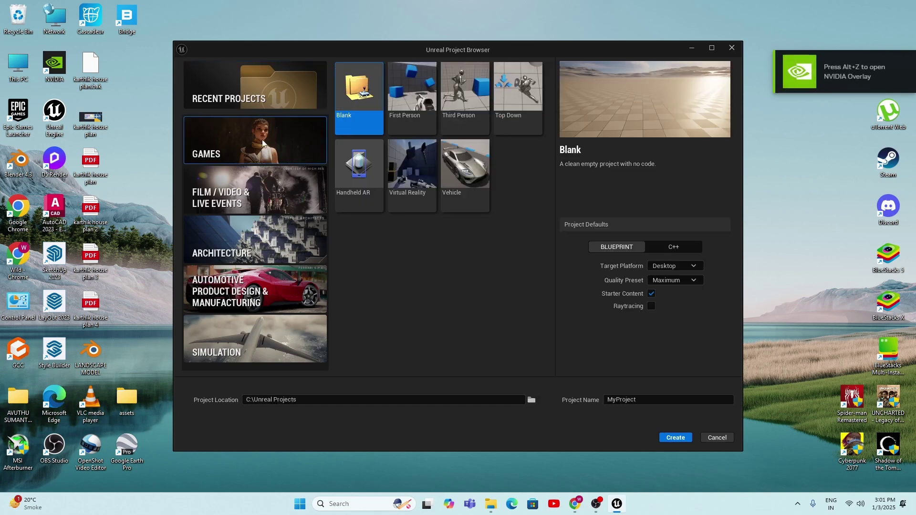
pyautogui.click(474, 93)
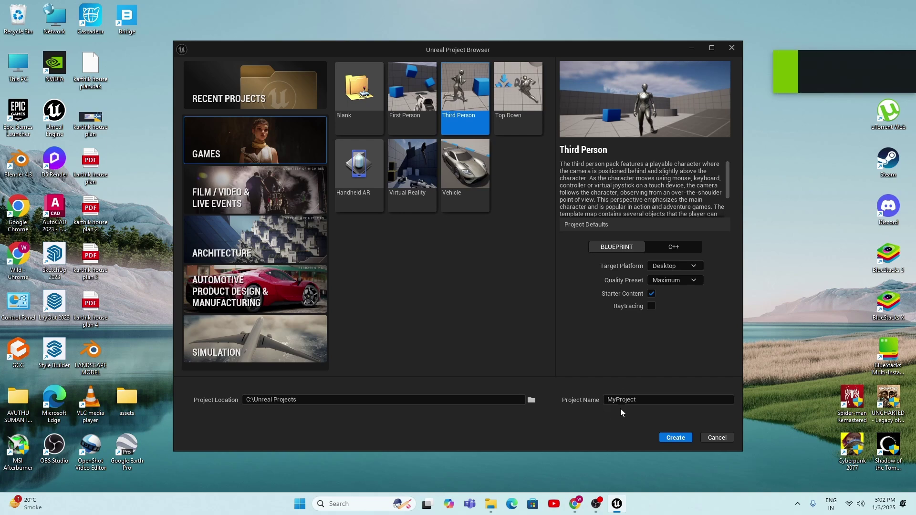
pyautogui.click(675, 439)
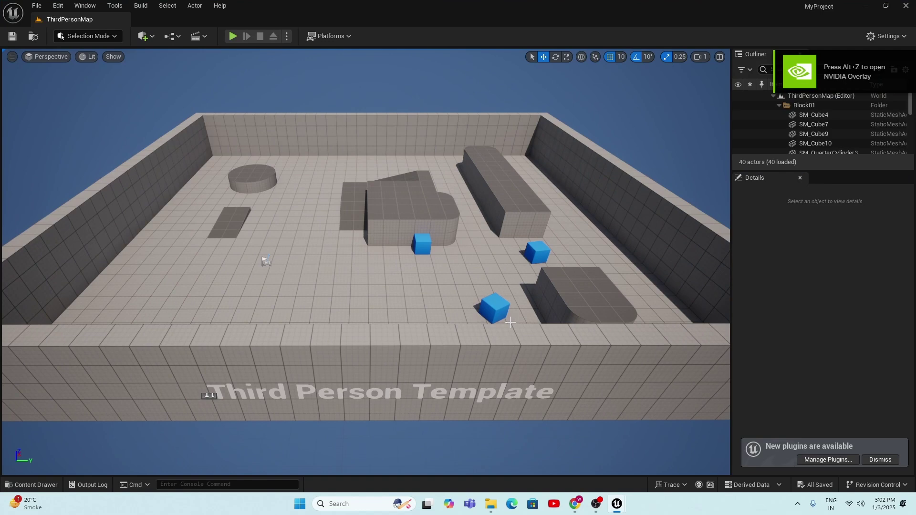
# - Dock the Content Drawer in the layout and show the top-level Content folder
pyautogui.scroll(-2, 489, 260)
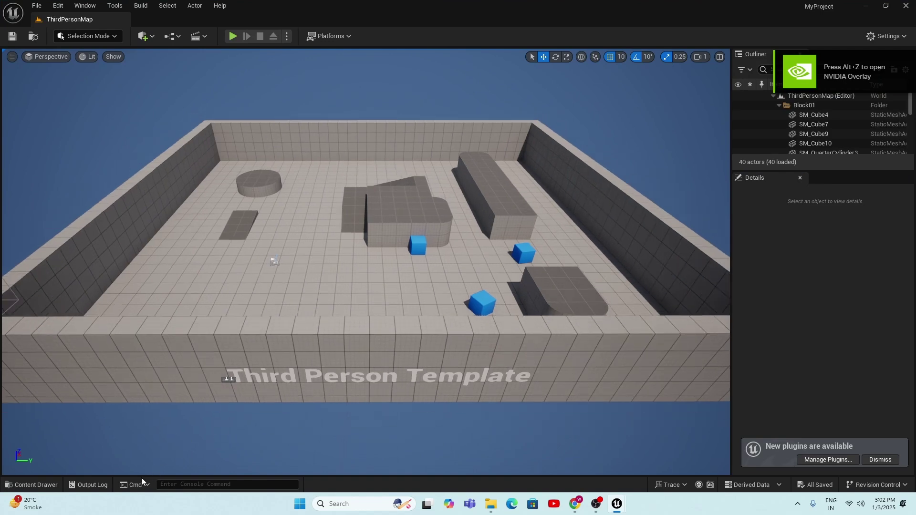
pyautogui.click(31, 485)
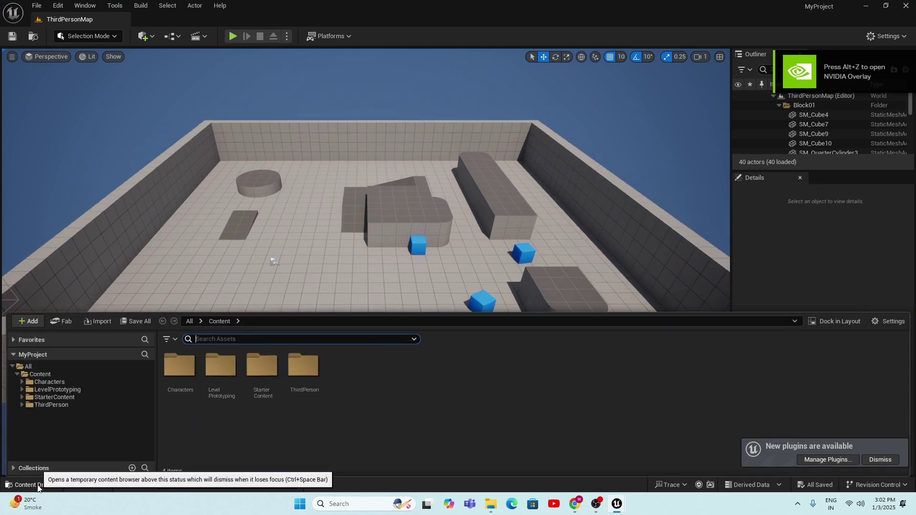
pyautogui.click(833, 321)
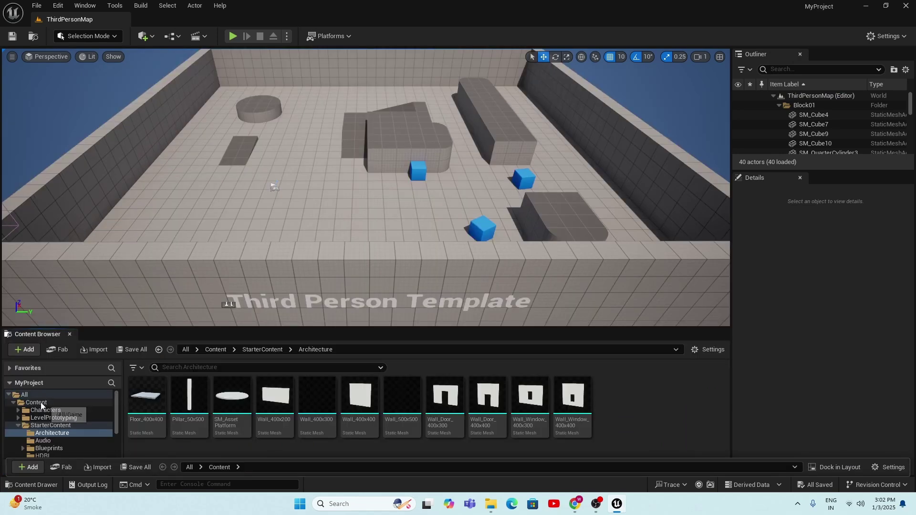
pyautogui.click(41, 404)
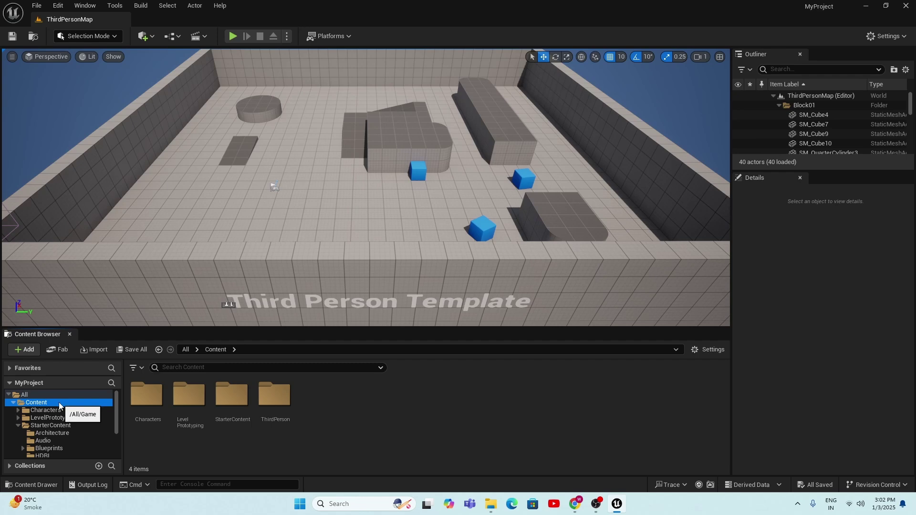
pyautogui.rightClick(475, 394)
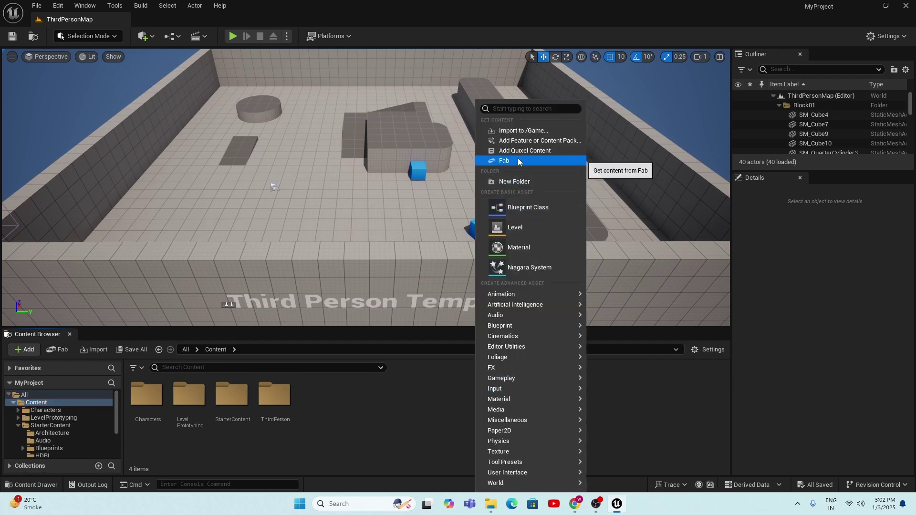
# - Add the locally downloaded MetaHuman Trey from Quixel Bridge to the project
pyautogui.click(531, 150)
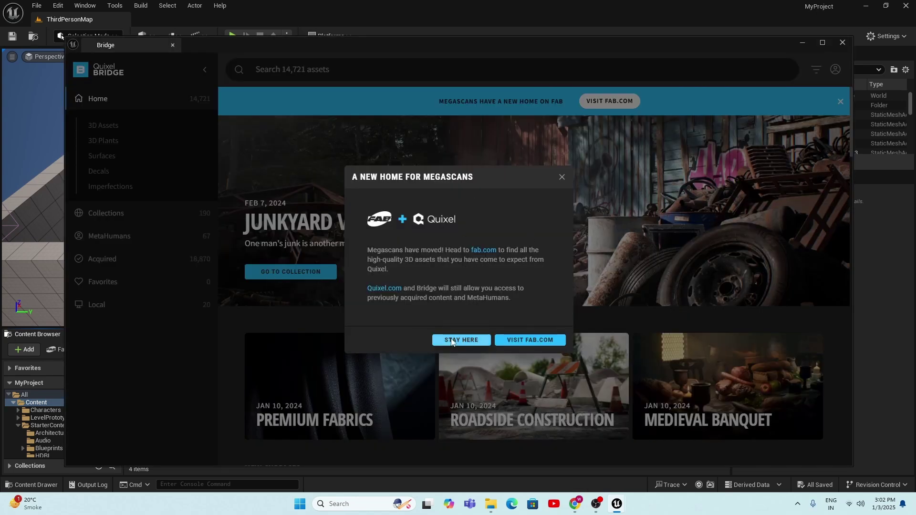
pyautogui.click(459, 341)
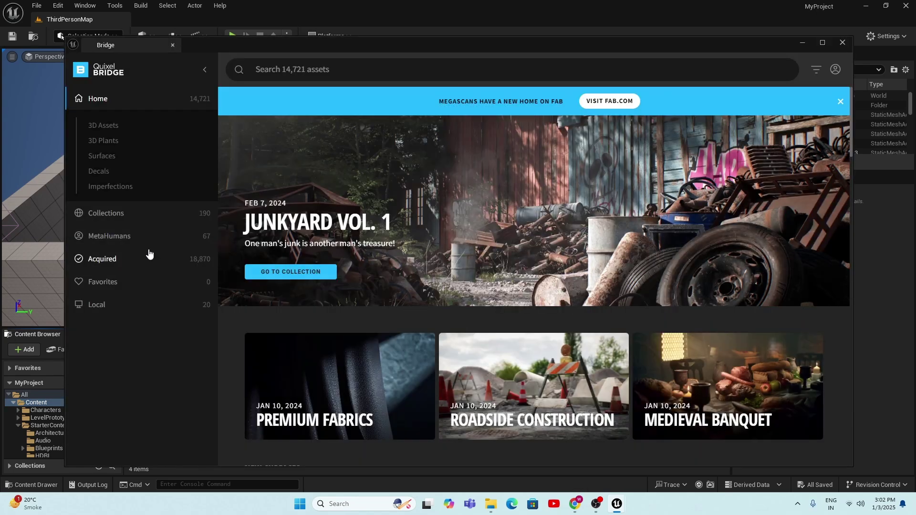
pyautogui.click(122, 236)
pyautogui.click(152, 173)
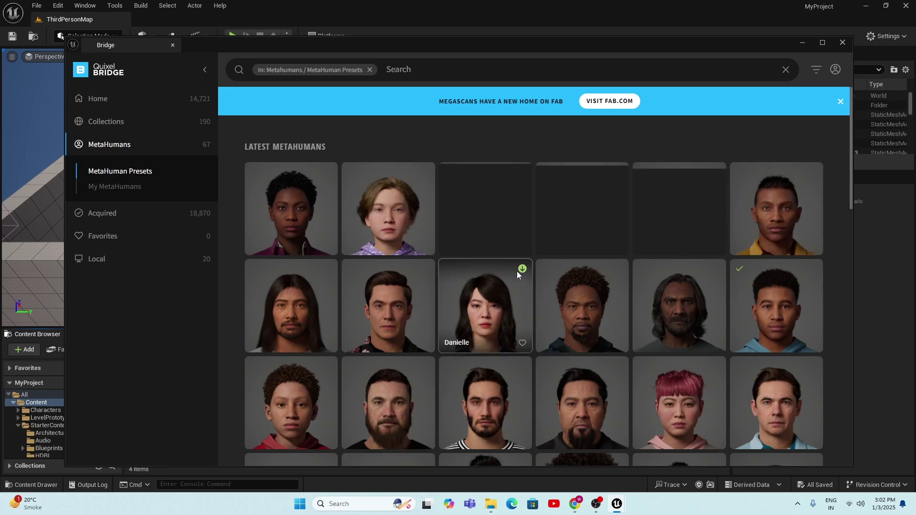
pyautogui.scroll(-6, 515, 292)
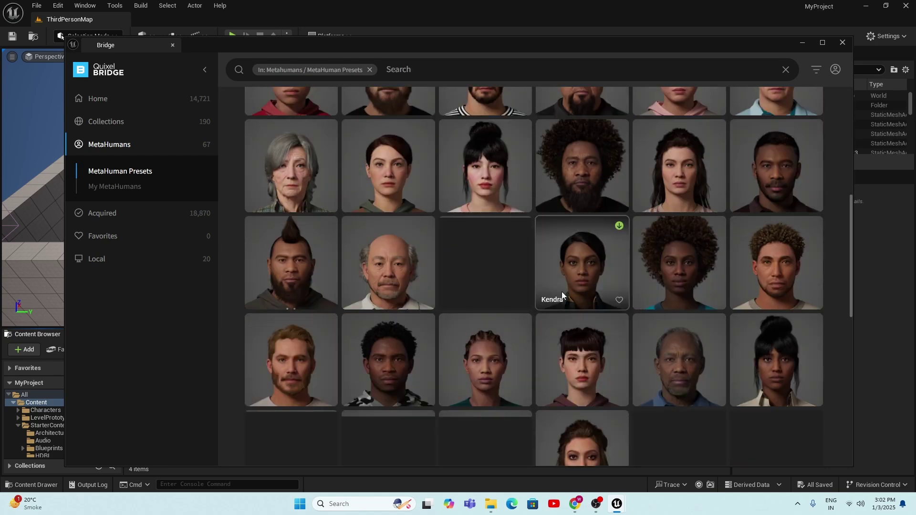
pyautogui.click(98, 258)
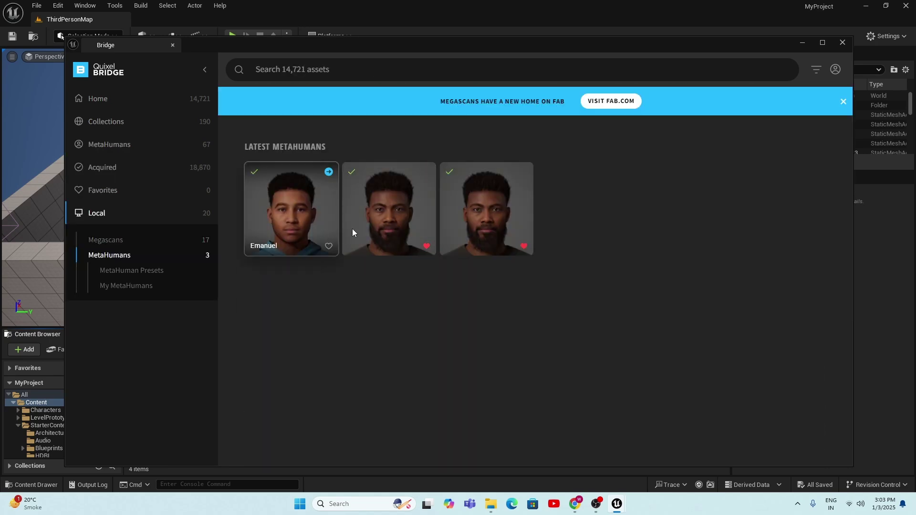
pyautogui.click(376, 224)
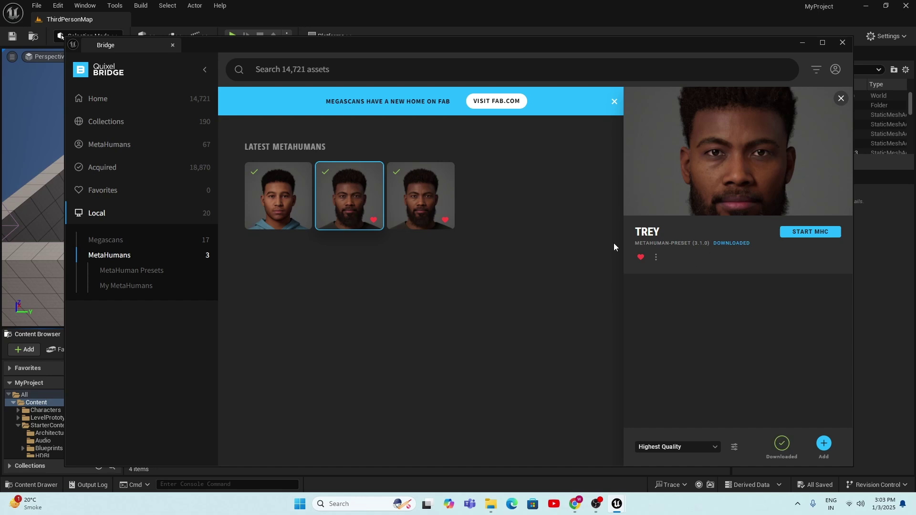
pyautogui.click(825, 445)
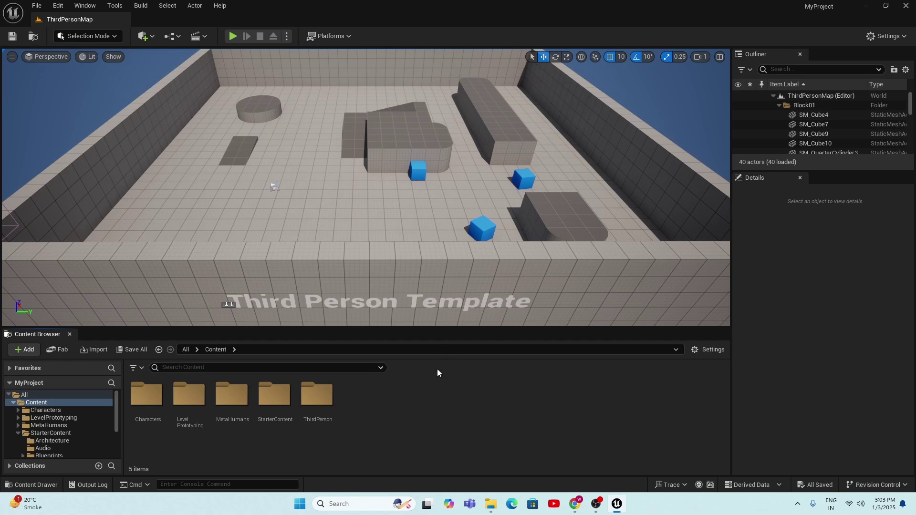
# - Create a new folder named 'maximo' in Content and open it
pyautogui.rightClick(392, 396)
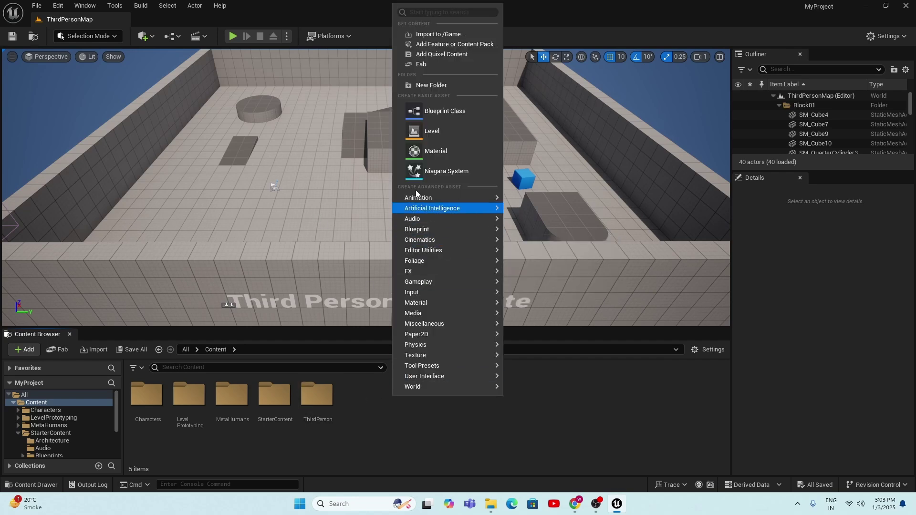
pyautogui.click(425, 86)
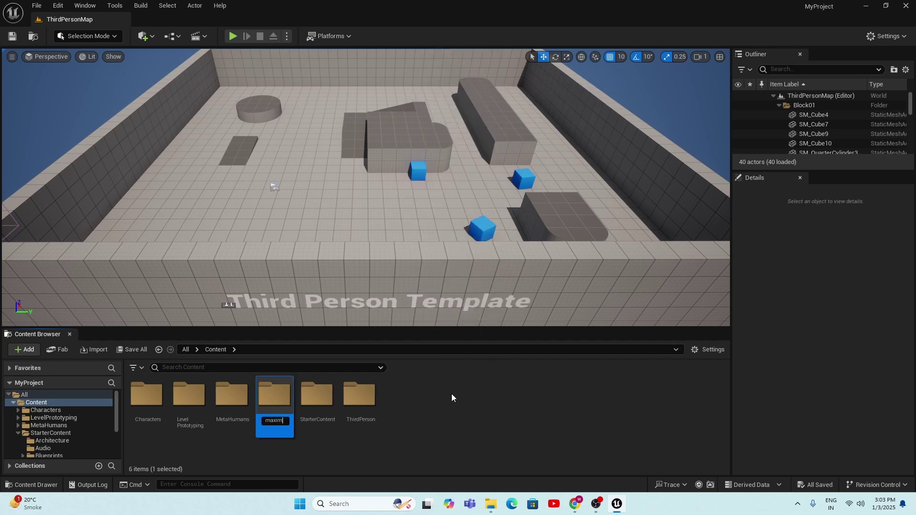
pyautogui.press('Return')
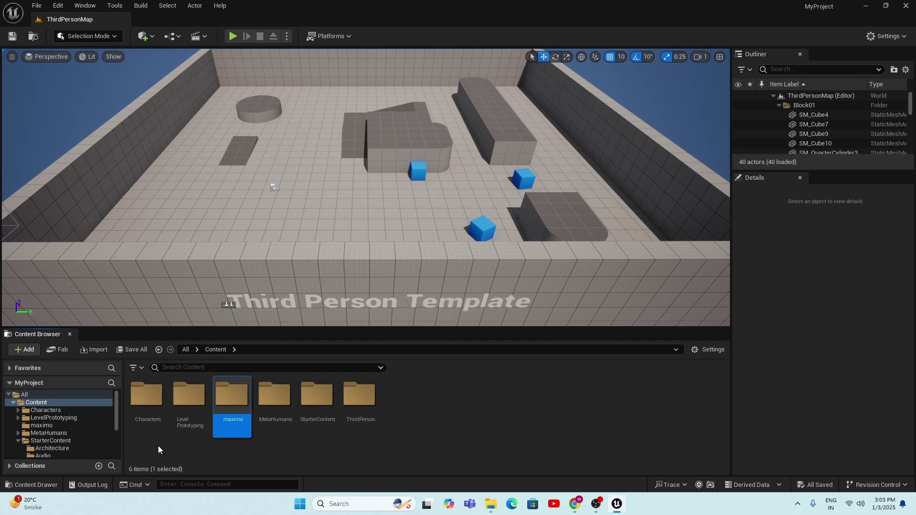
pyautogui.doubleClick(236, 394)
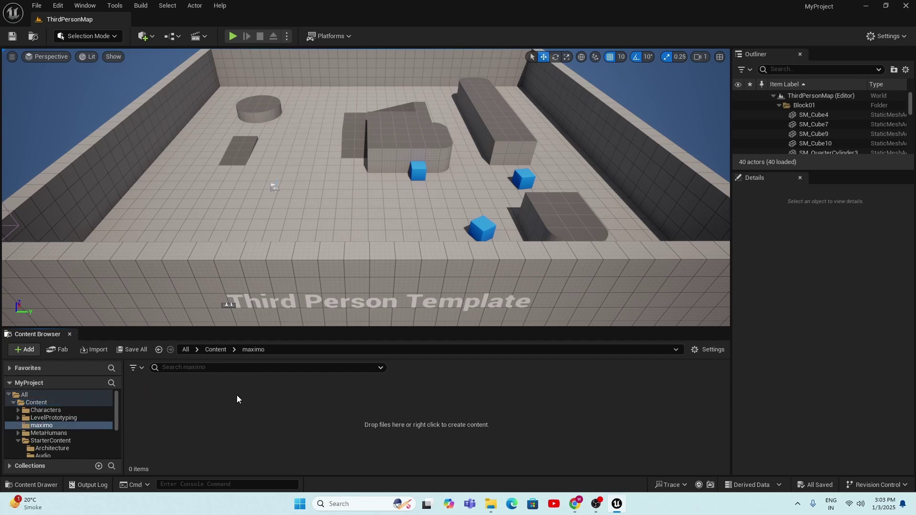
pyautogui.click(491, 504)
# - Drag the Walking FBX from Downloads into the maximo folder to bring up its import options
pyautogui.click(368, 142)
pyautogui.click(382, 129)
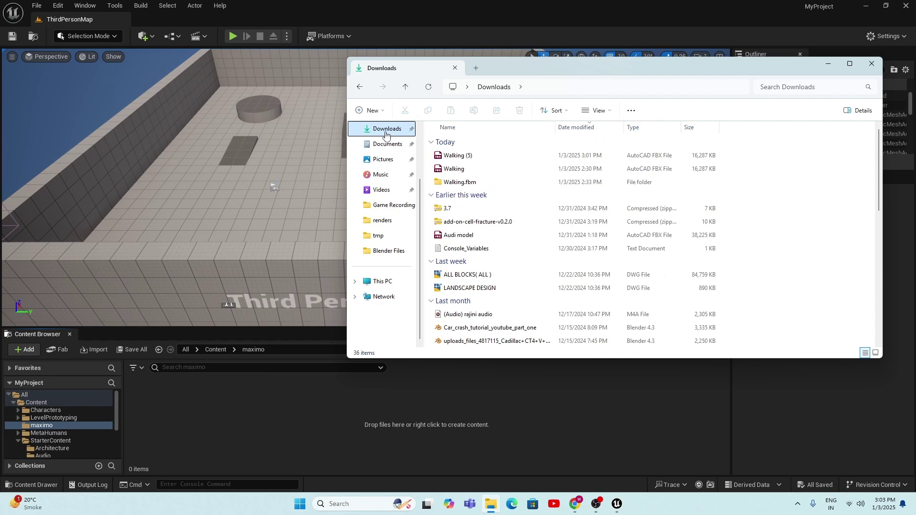
pyautogui.moveTo(461, 169); pyautogui.dragTo(418, 401)
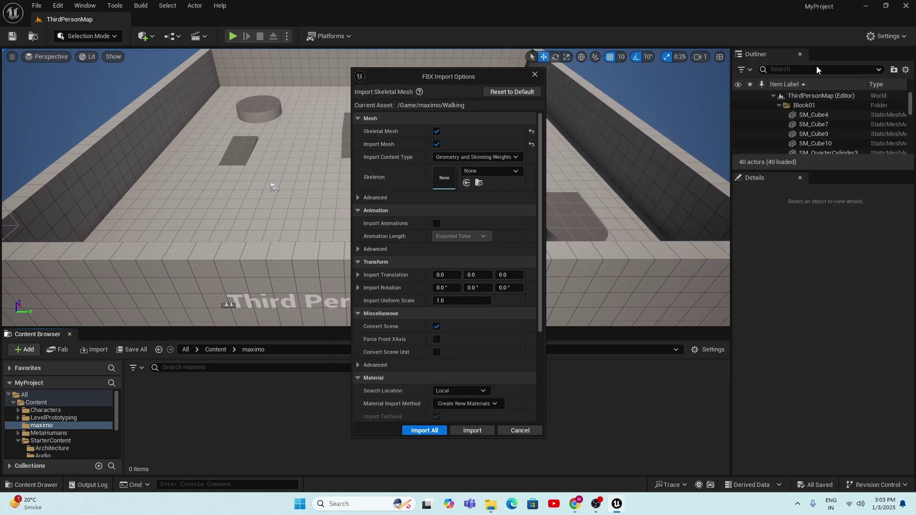
pyautogui.click(829, 64)
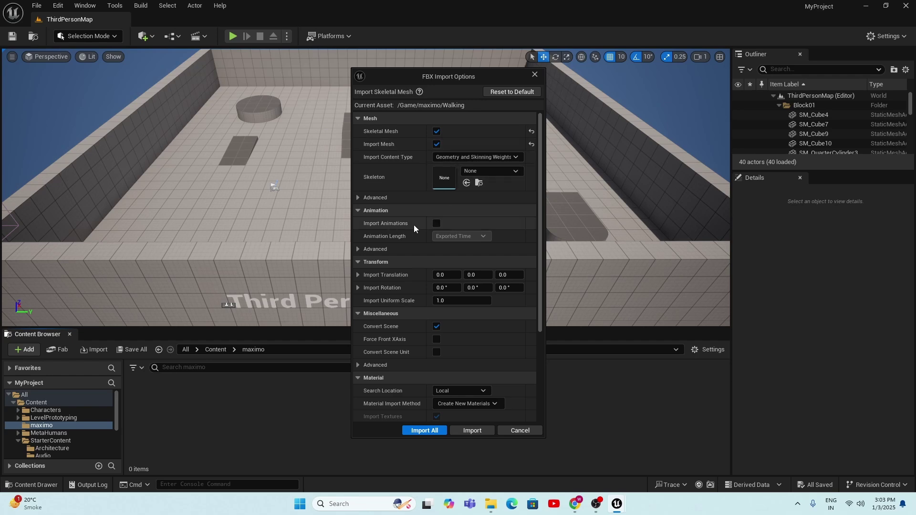
# - Import the Walking FBX with Import Animations ticked, producing 10 assets in maximo
pyautogui.click(437, 223)
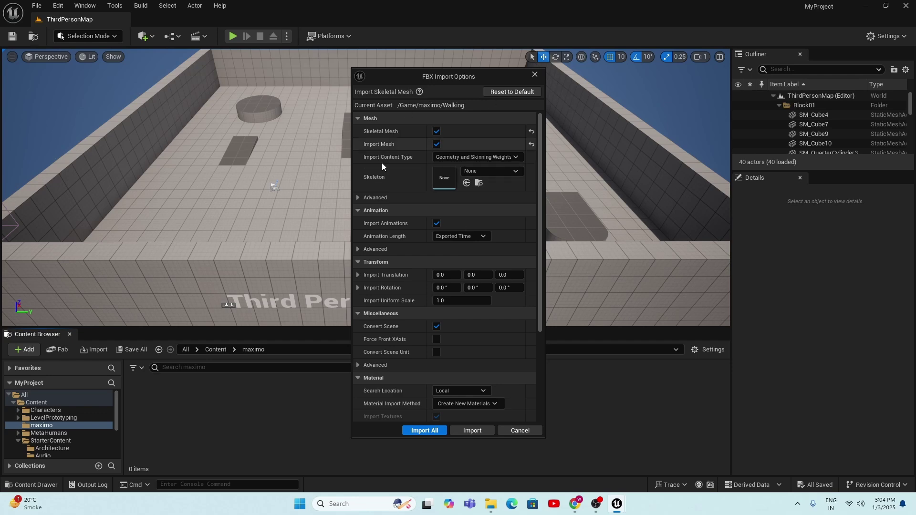
pyautogui.click(437, 434)
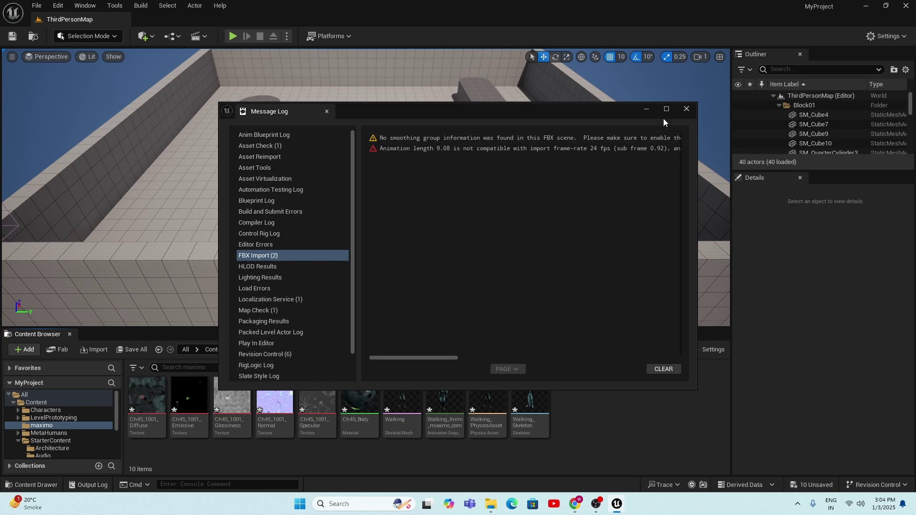
# - Close the Message Log and review the imported Walking assets' info cards in maximo
pyautogui.click(688, 110)
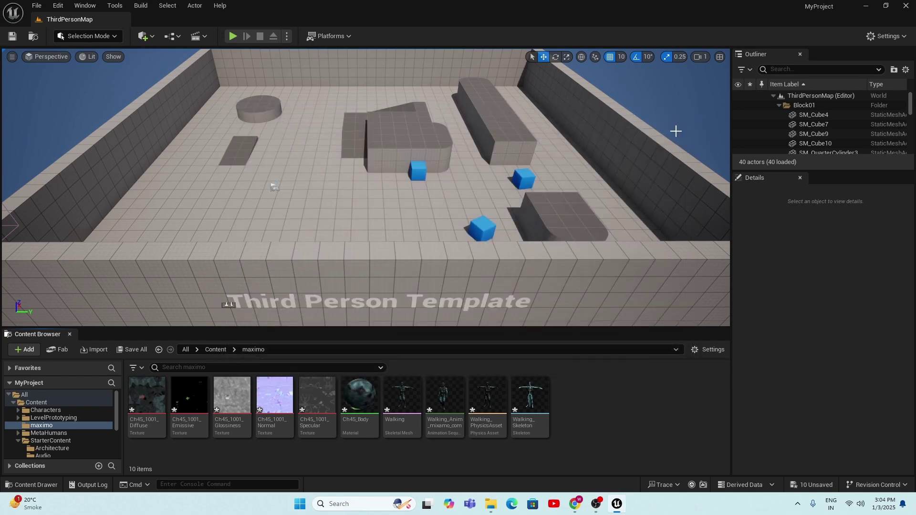
pyautogui.moveTo(437, 405)
pyautogui.moveTo(403, 405)
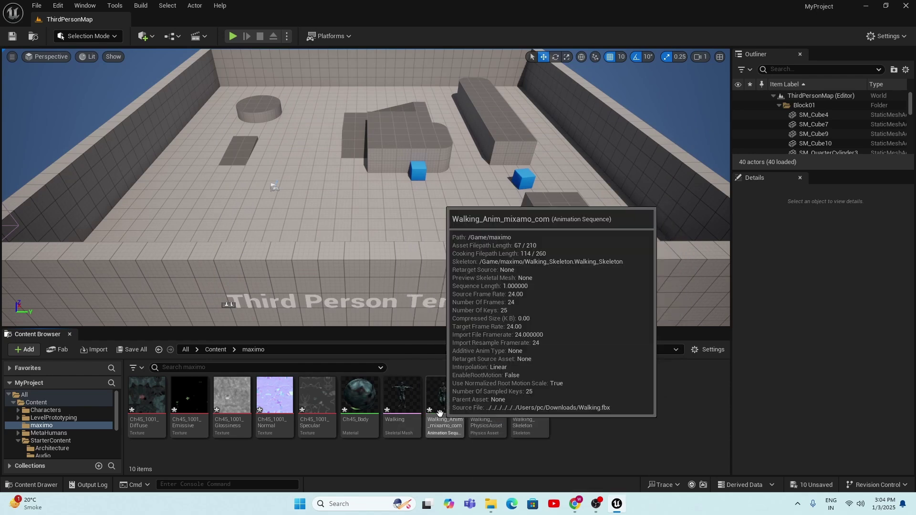
pyautogui.moveTo(520, 413)
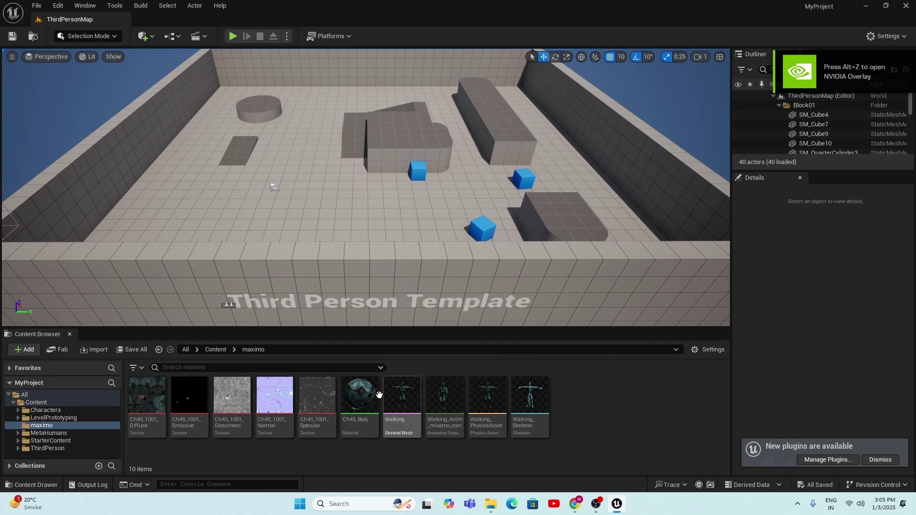
pyautogui.moveTo(405, 395)
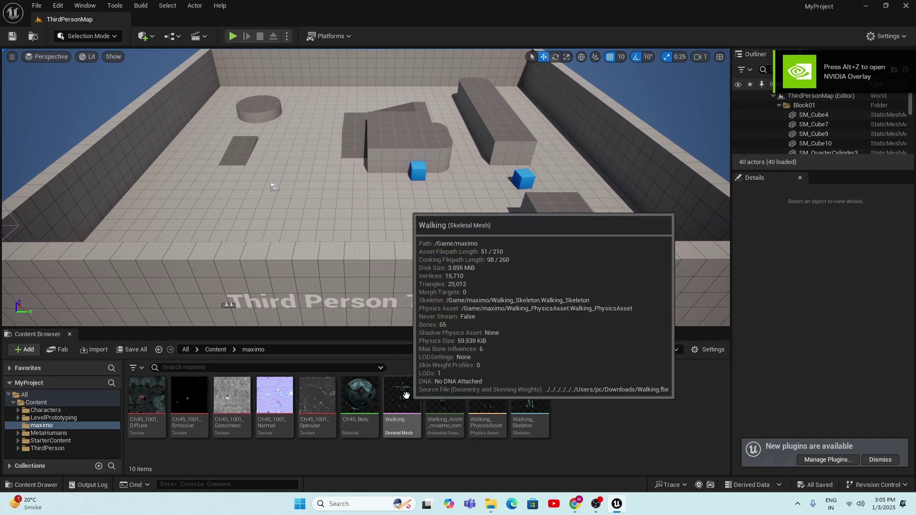
pyautogui.moveTo(444, 403)
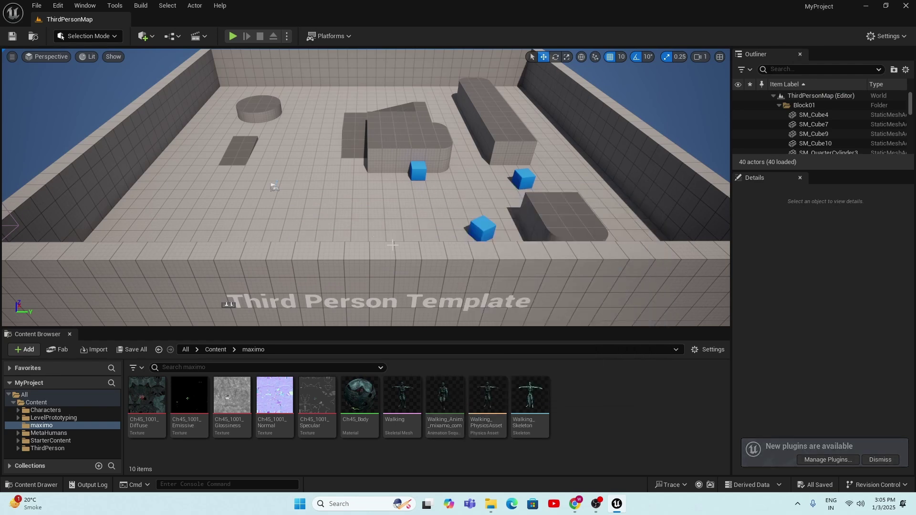
# - Load BP_Trey from the MetaHumans/Trey folder, then minimize its Blueprint editor
pyautogui.click(56, 432)
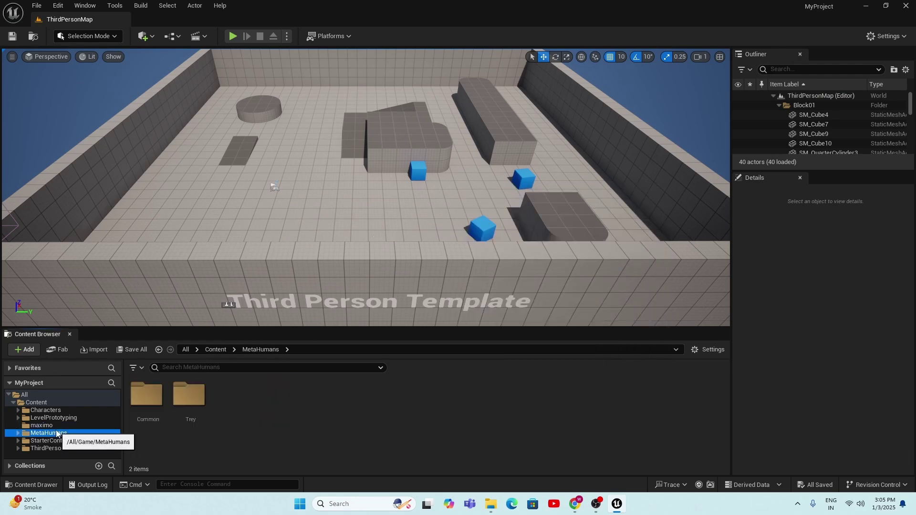
pyautogui.doubleClick(185, 399)
pyautogui.click(525, 401)
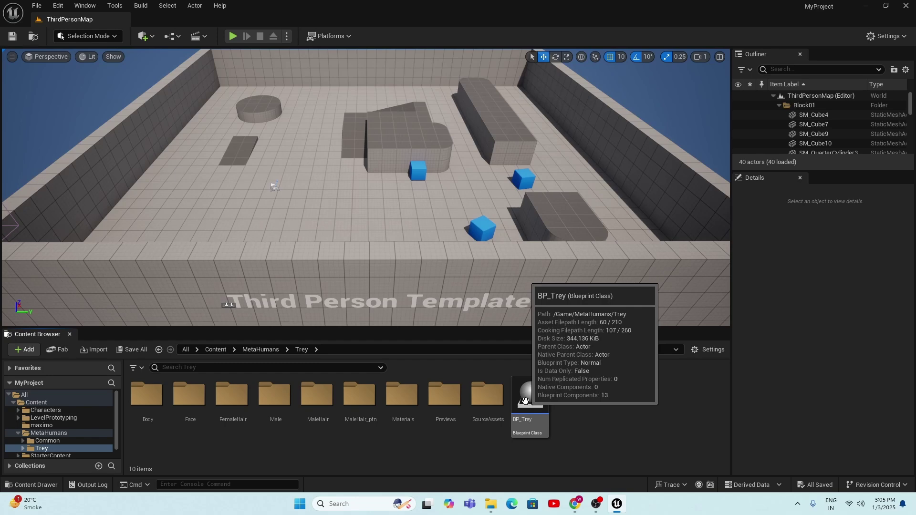
pyautogui.doubleClick(529, 400)
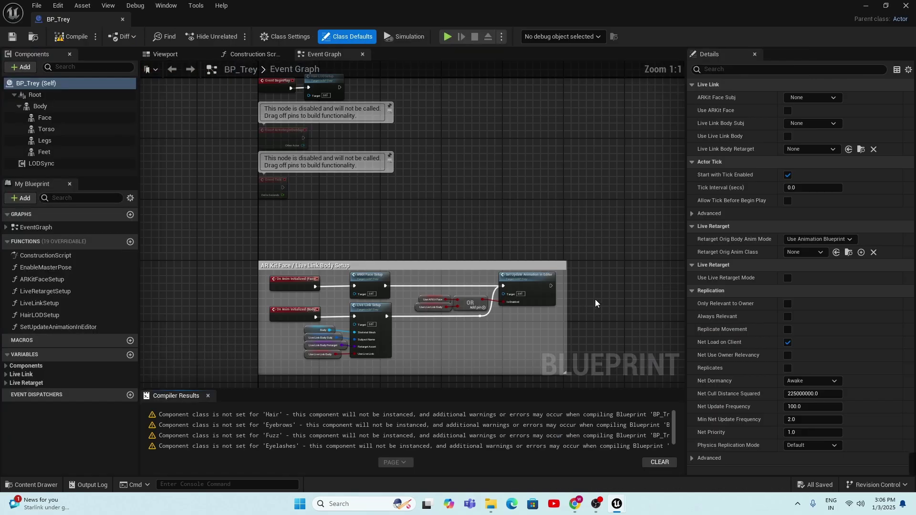
pyautogui.click(862, 7)
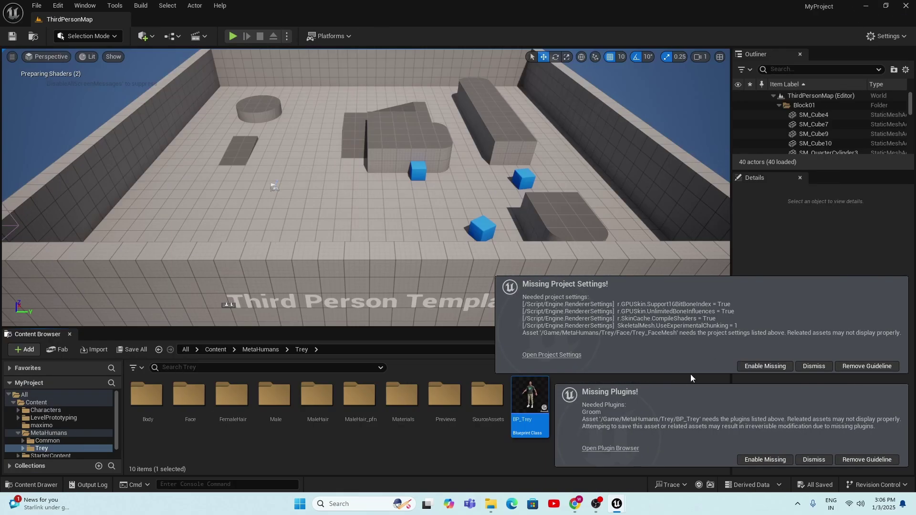
# - Enable the missing project settings and Groom plugin, restart the editor, and reopen BP_Trey
pyautogui.click(758, 368)
pyautogui.click(765, 460)
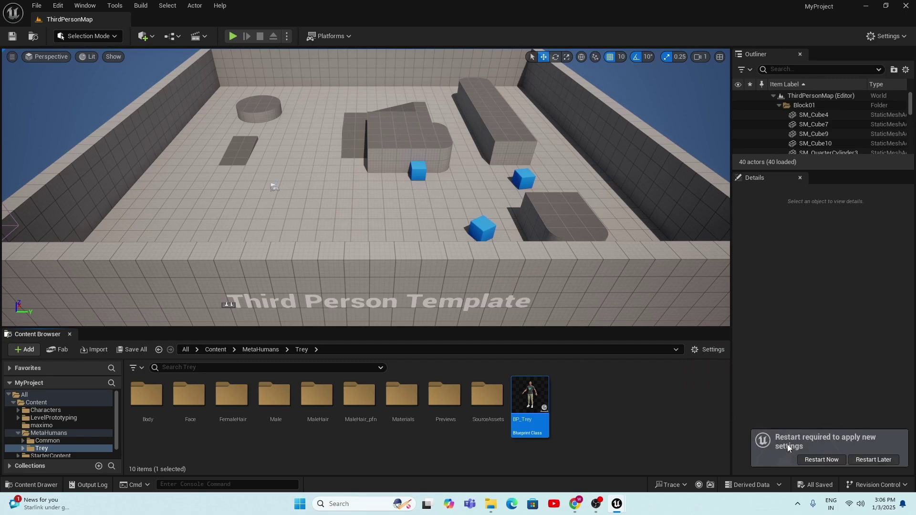
pyautogui.click(810, 461)
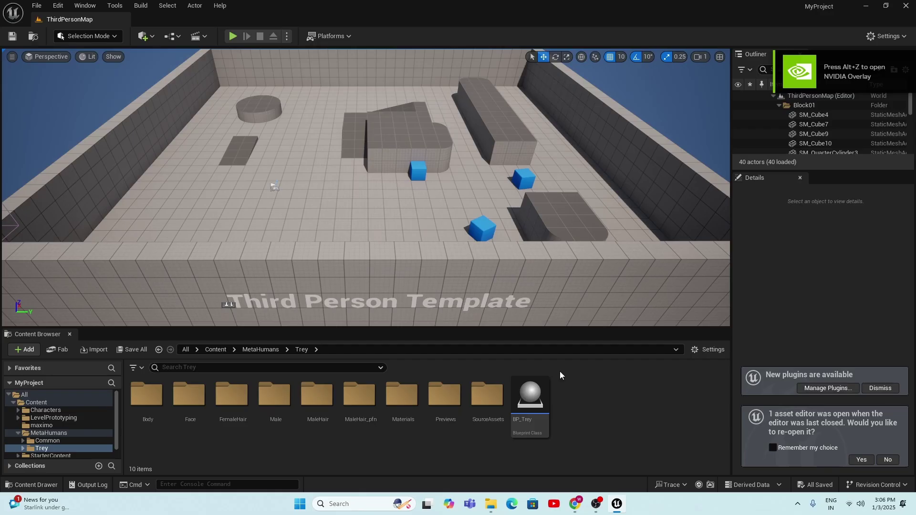
pyautogui.click(528, 396)
pyautogui.doubleClick(529, 398)
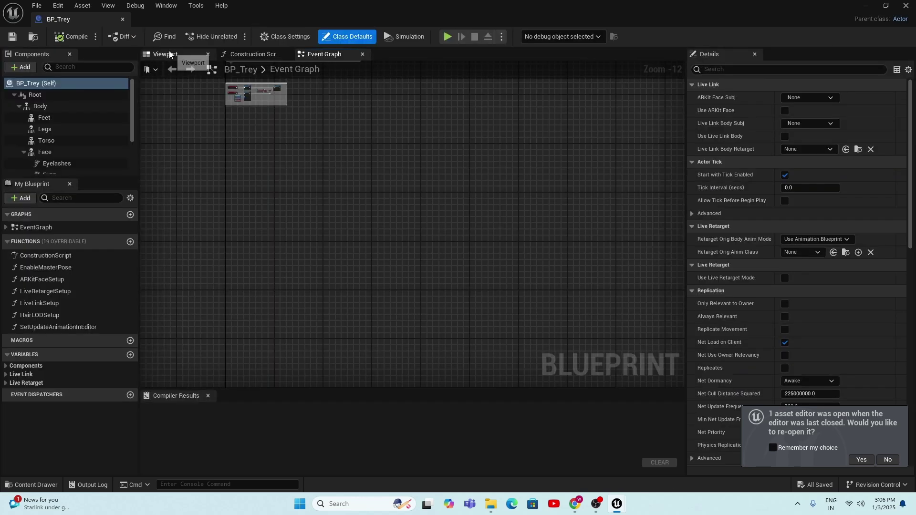
# - Set the LODSync component's Forced LOD to 1 in BP_Trey
pyautogui.click(167, 54)
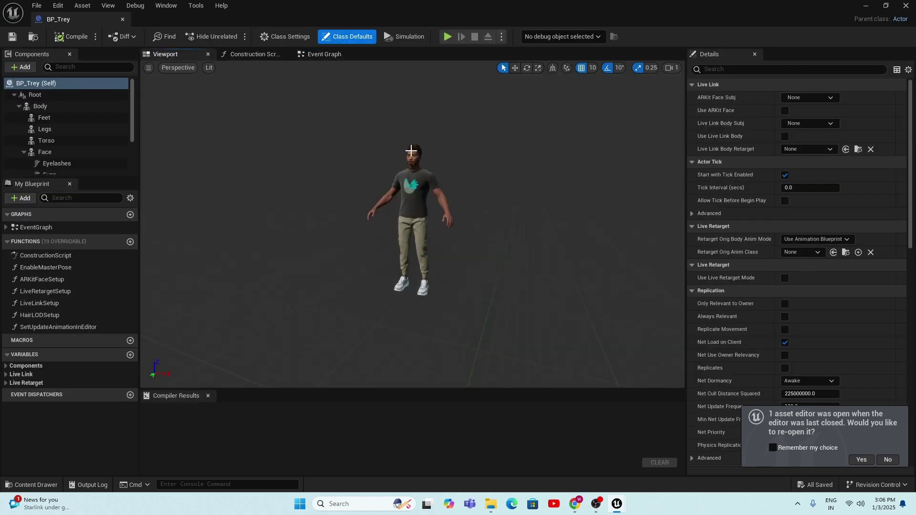
pyautogui.scroll(5, 411, 151)
pyautogui.moveTo(414, 121); pyautogui.dragTo(414, 120, button='right')
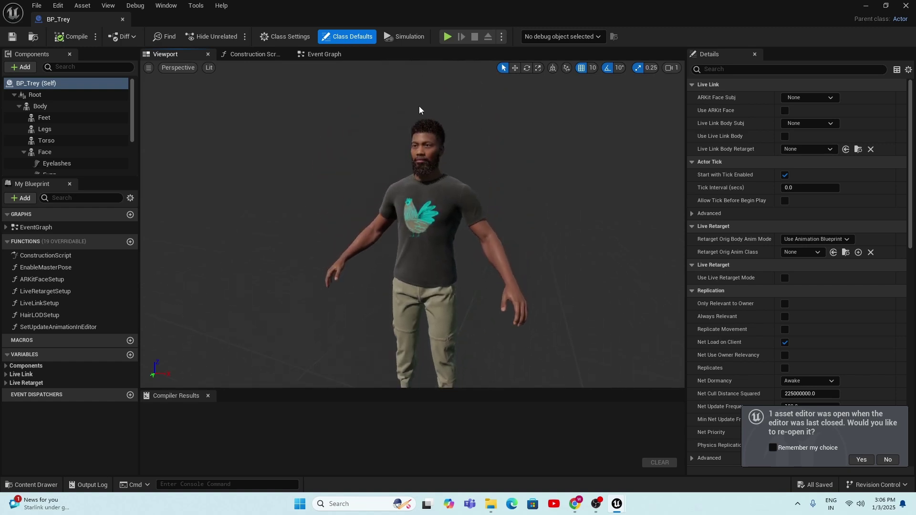
pyautogui.scroll(-3, 56, 147)
pyautogui.click(49, 171)
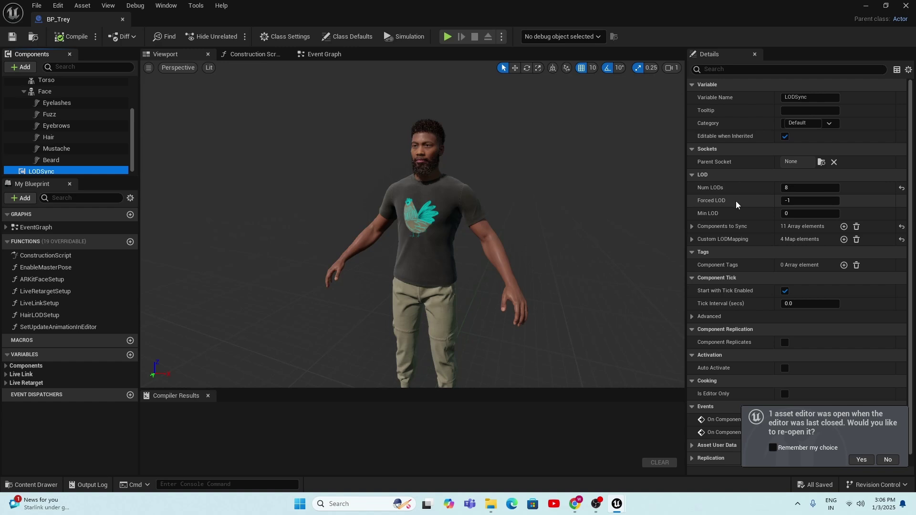
pyautogui.click(786, 201)
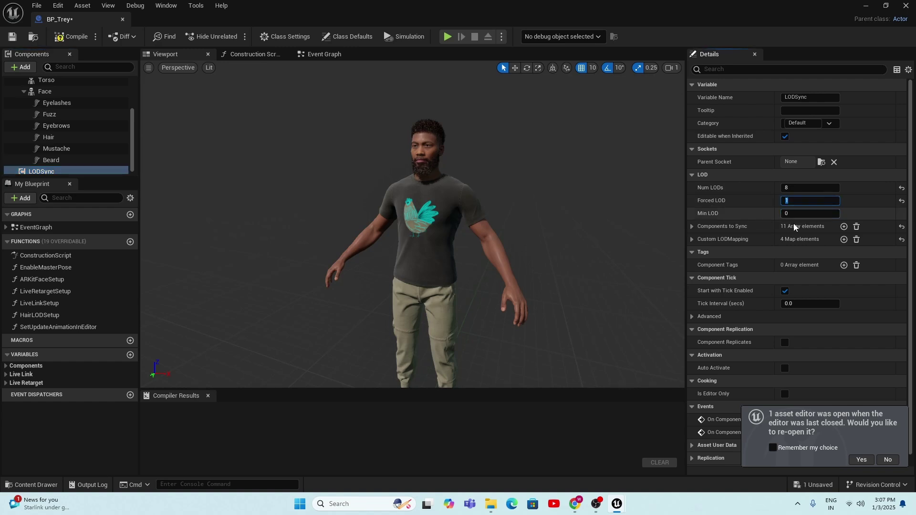
pyautogui.press('Return')
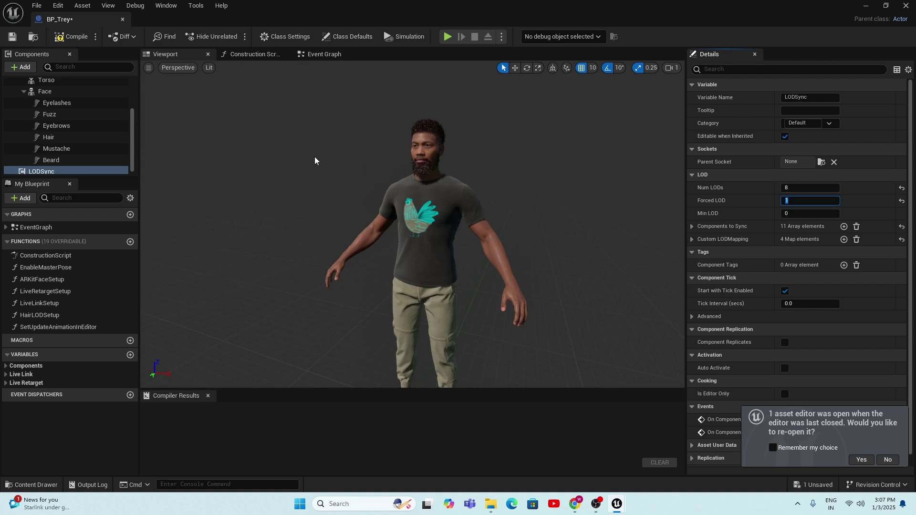
# - Compile and save BP_Trey, then close the Blueprint editor
pyautogui.click(67, 36)
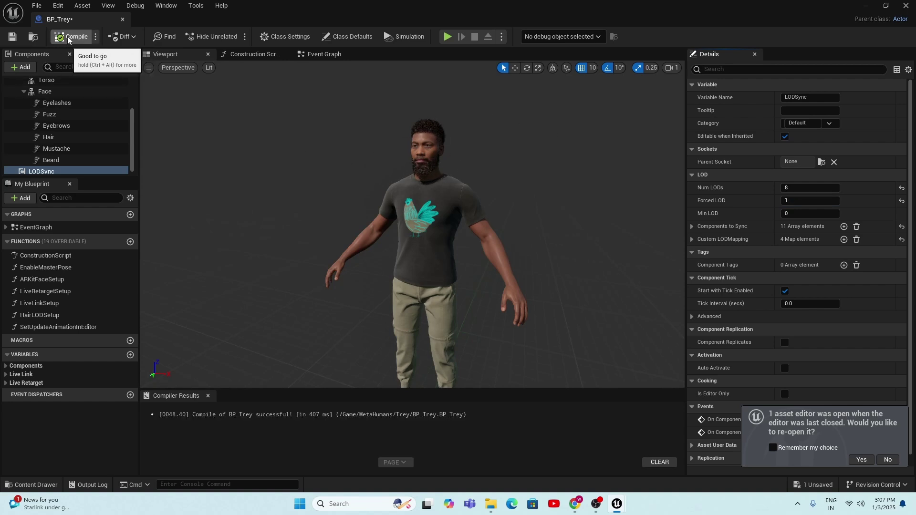
pyautogui.click(12, 36)
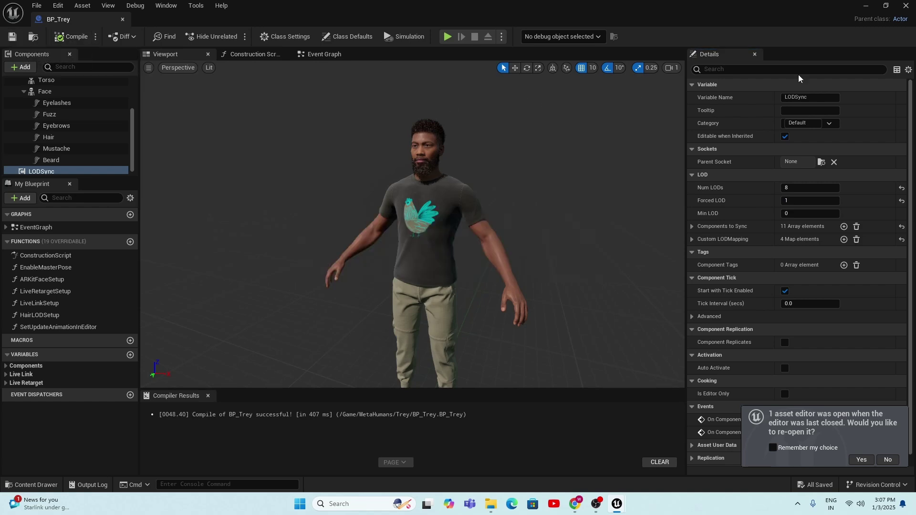
pyautogui.click(907, 6)
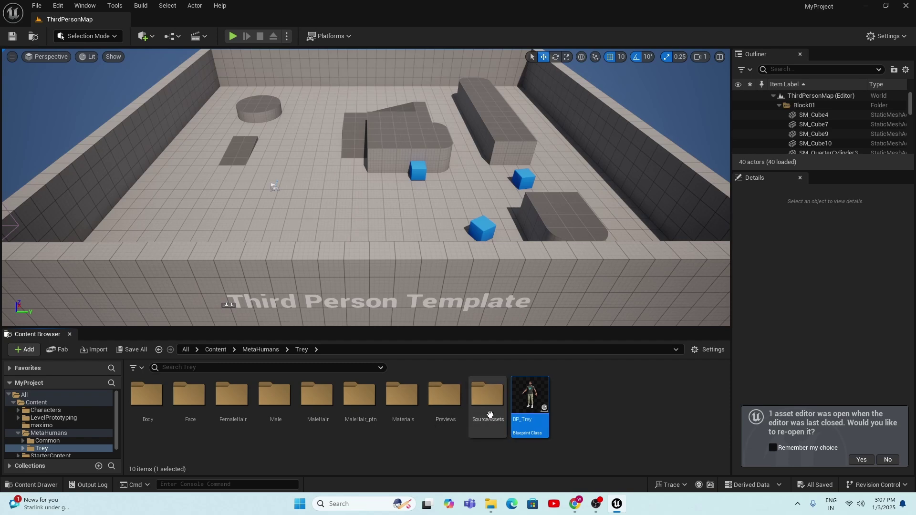
# - Retarget the Walking_Anim clip from the maximo folder onto the m_tal_nrw_body mesh
pyautogui.click(48, 426)
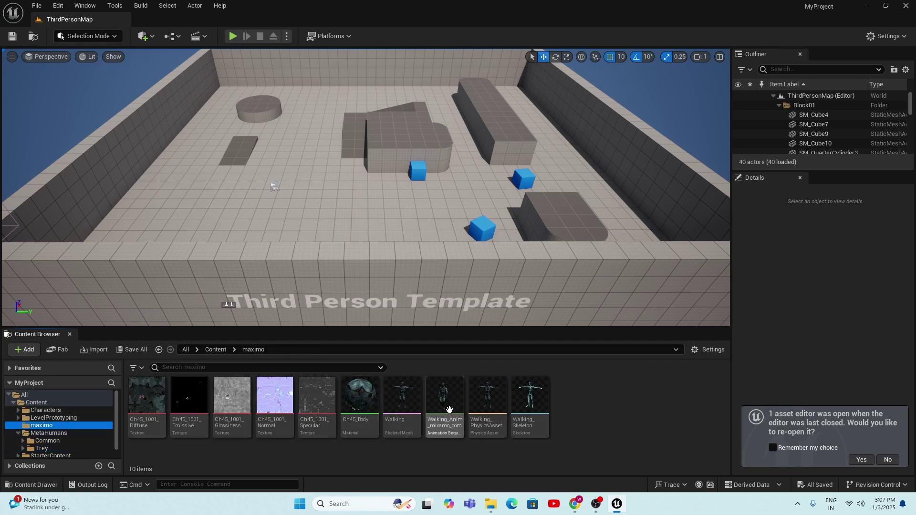
pyautogui.rightClick(437, 397)
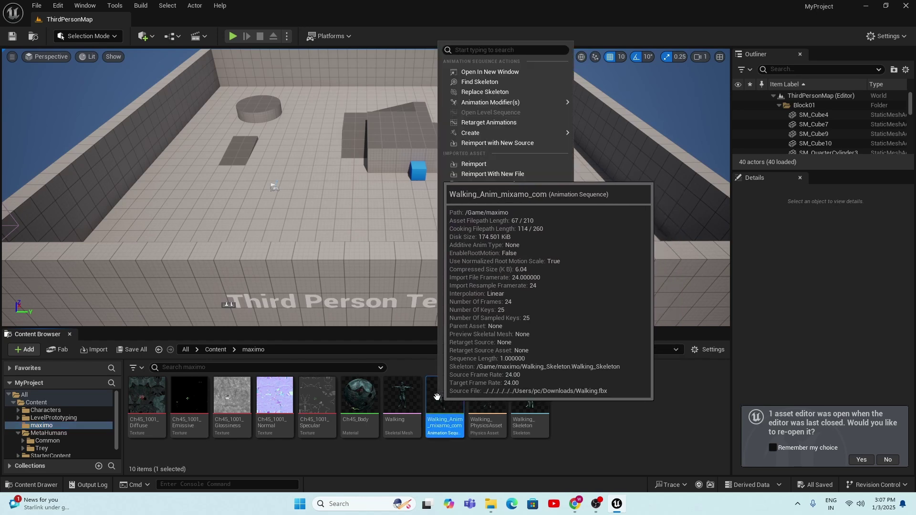
pyautogui.click(513, 124)
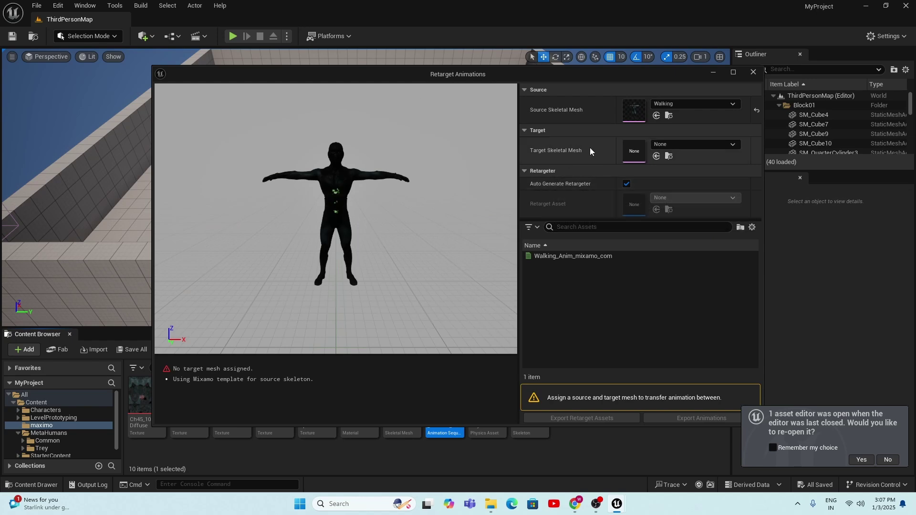
pyautogui.click(702, 145)
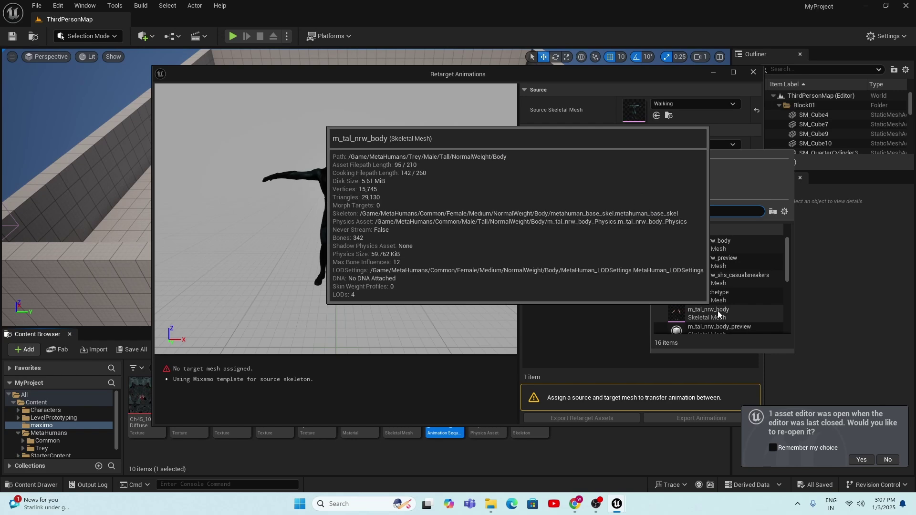
pyautogui.click(718, 311)
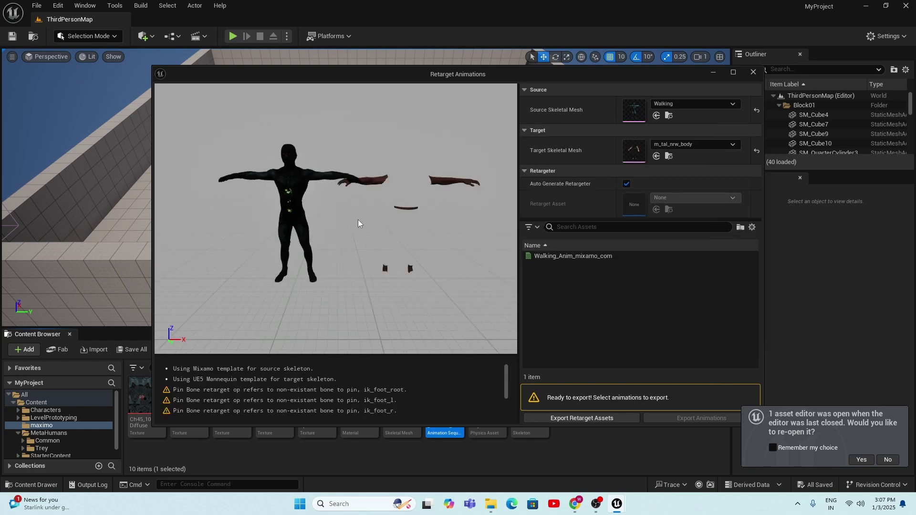
# - Export the retargeted Walking_Anim_mixamo_com clip into the Content folder
pyautogui.click(576, 257)
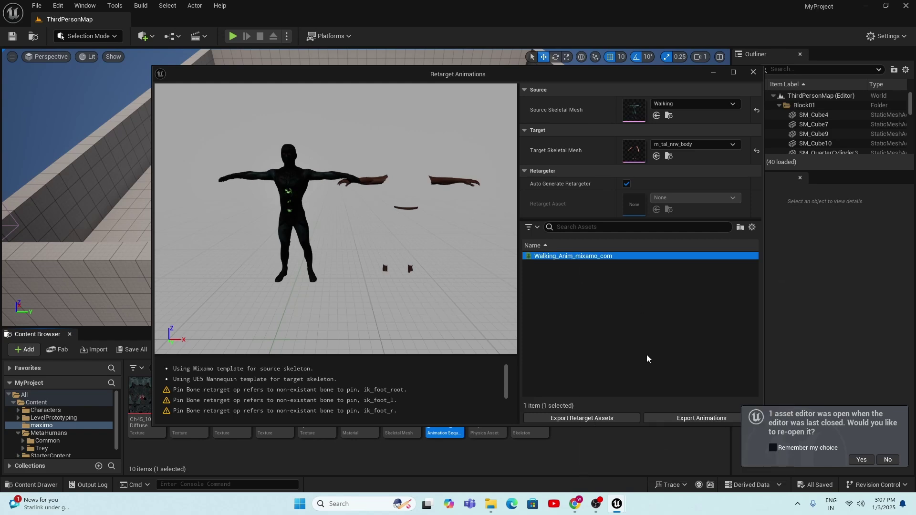
pyautogui.click(683, 419)
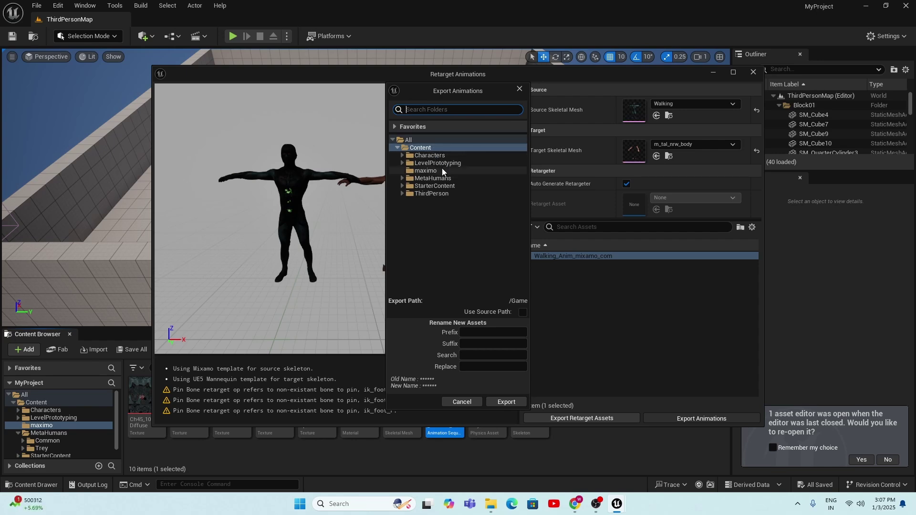
pyautogui.click(425, 148)
pyautogui.click(497, 400)
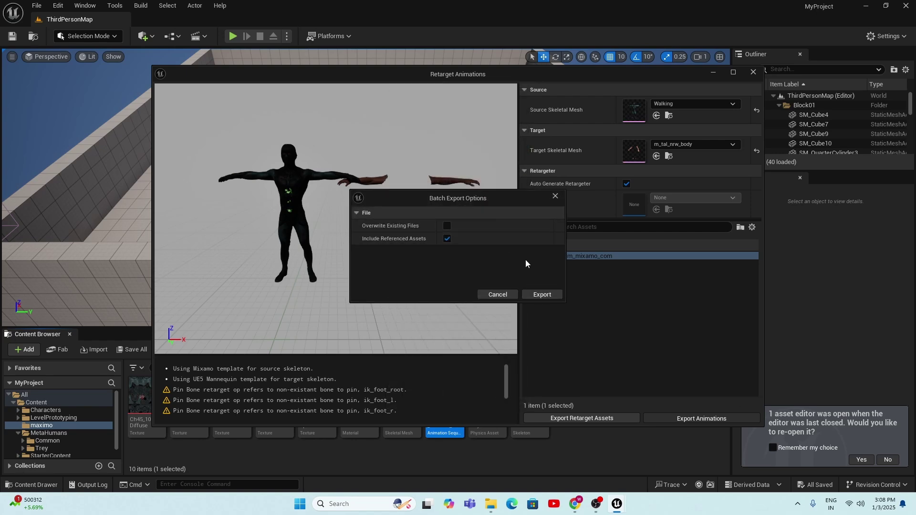
pyautogui.click(543, 293)
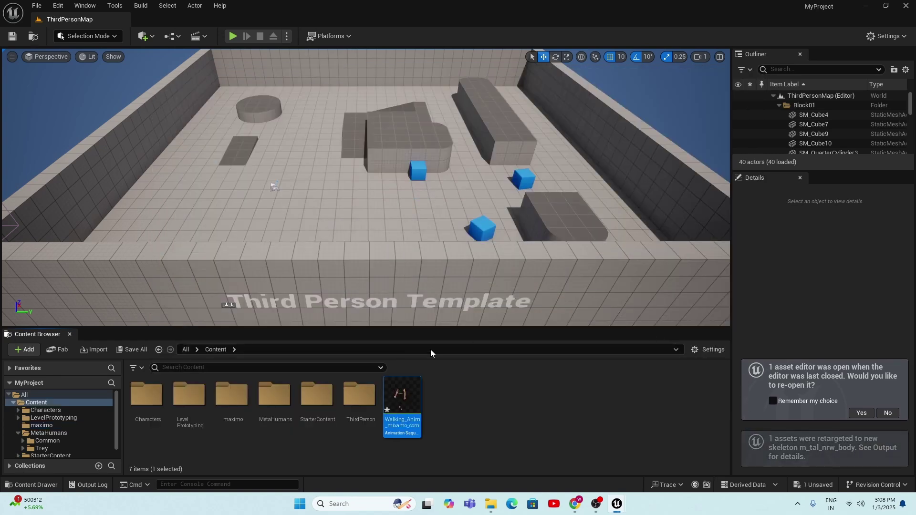
# - Place BP_Trey from MetaHumans/Trey into the ThirdPersonMap arena
pyautogui.moveTo(406, 403)
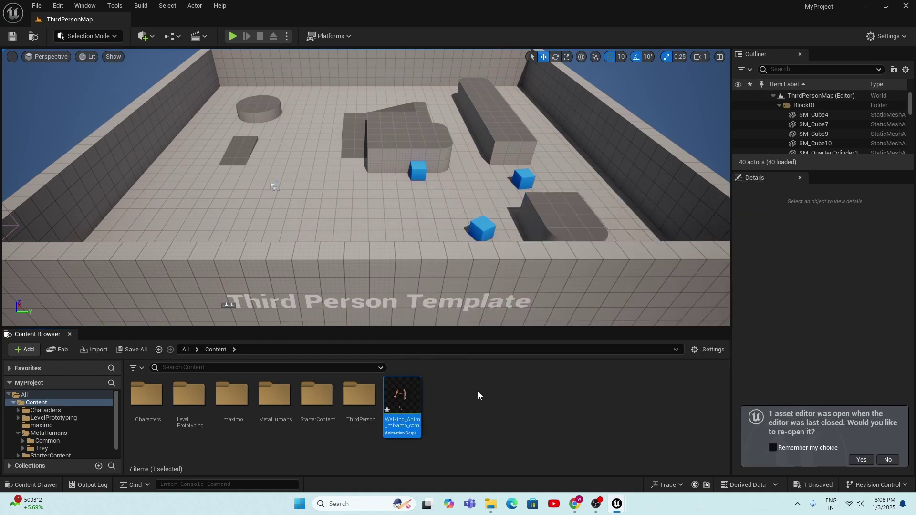
pyautogui.moveTo(425, 171); pyautogui.dragTo(363, 166, button='right')
pyautogui.scroll(-1, 50, 430)
pyautogui.click(50, 427)
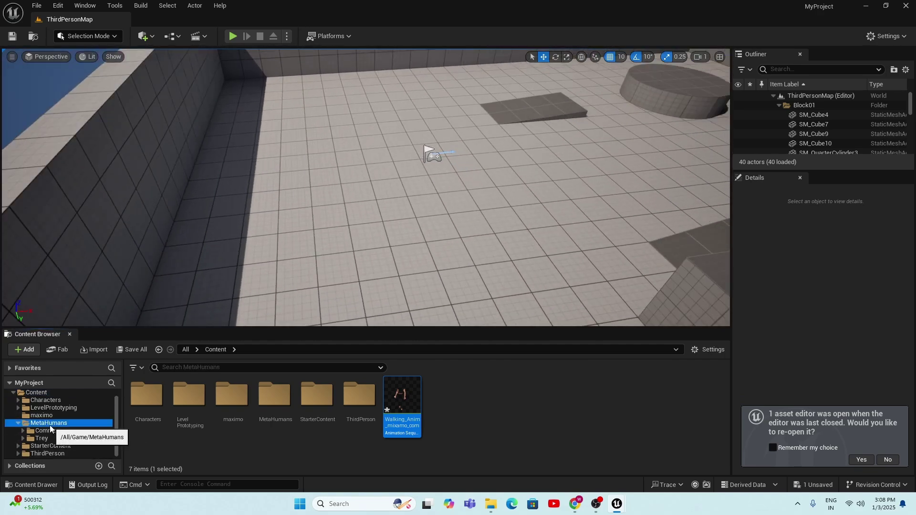
pyautogui.doubleClick(200, 405)
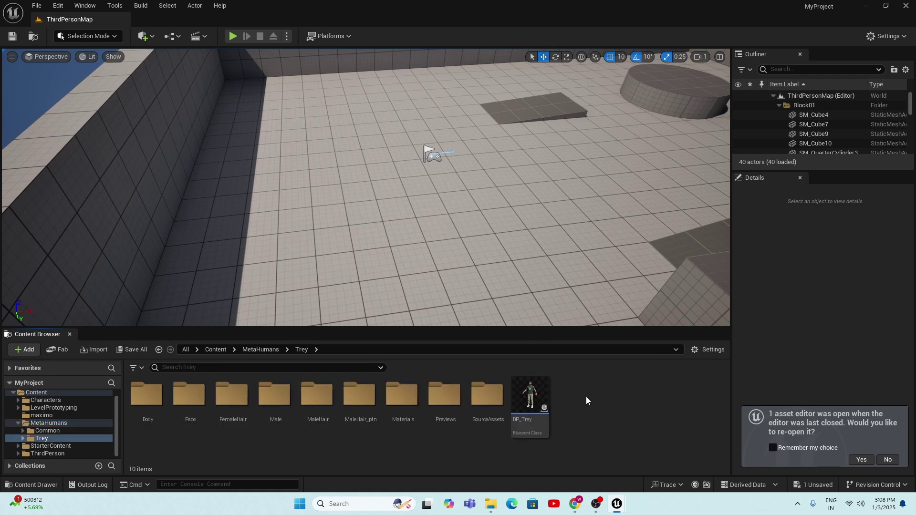
pyautogui.moveTo(527, 395); pyautogui.dragTo(398, 217)
pyautogui.scroll(4, 420, 219)
pyautogui.moveTo(421, 219)
pyautogui.mouseDown(button='right')
pyautogui.moveTo(428, 230)
pyautogui.moveTo(416, 229)
pyautogui.moveTo(434, 229)
pyautogui.mouseUp(button='right')
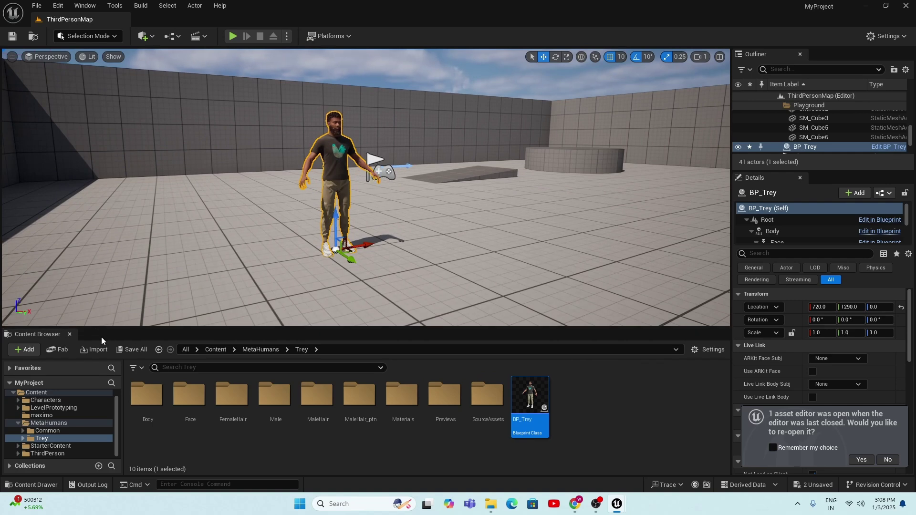
# - Create a new level sequence from the Cinematics menu and save it as NewLevelSequence
pyautogui.click(200, 36)
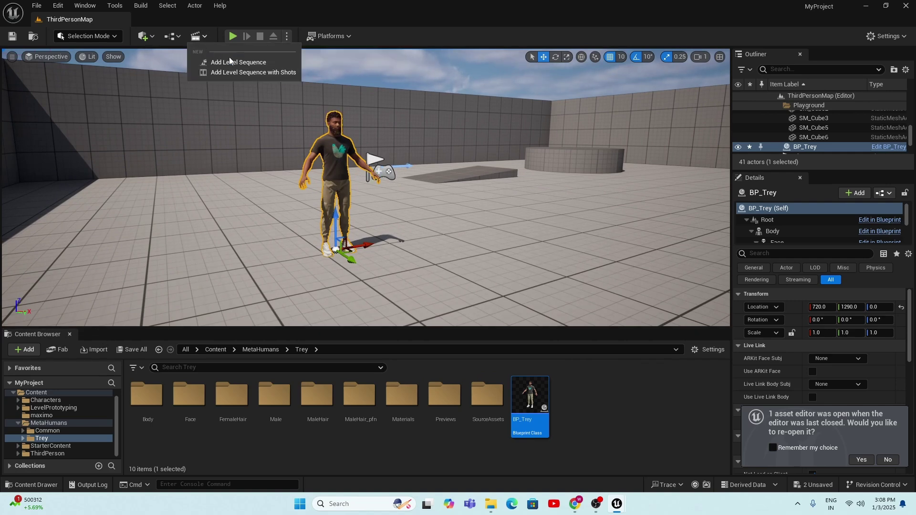
pyautogui.click(235, 62)
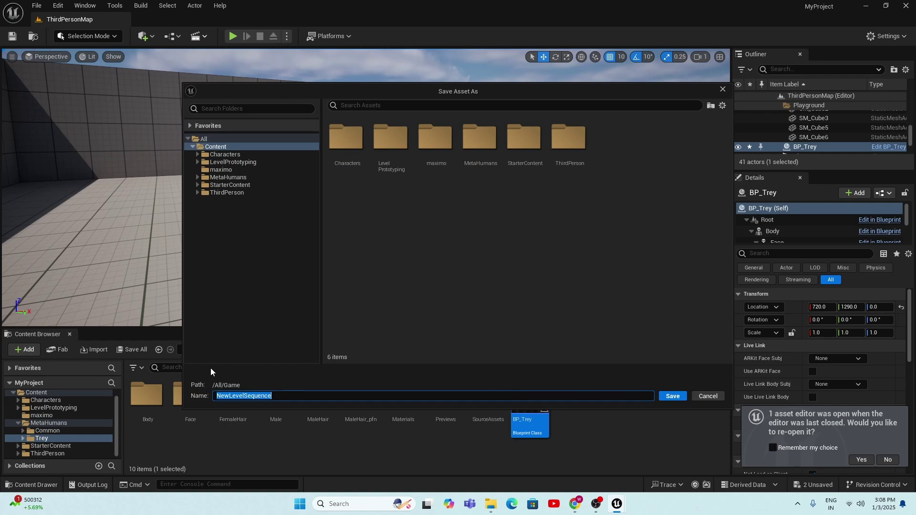
pyautogui.click(673, 396)
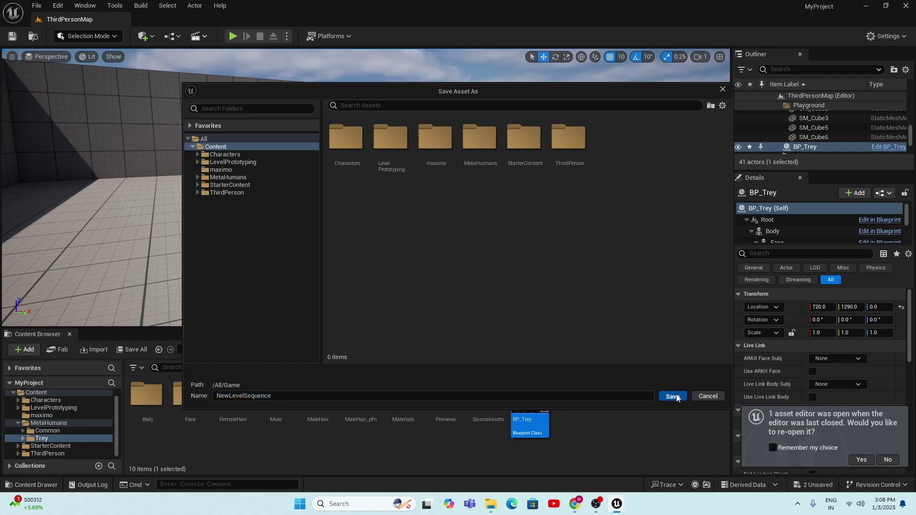
pyautogui.moveTo(372, 177); pyautogui.dragTo(372, 178, button='right')
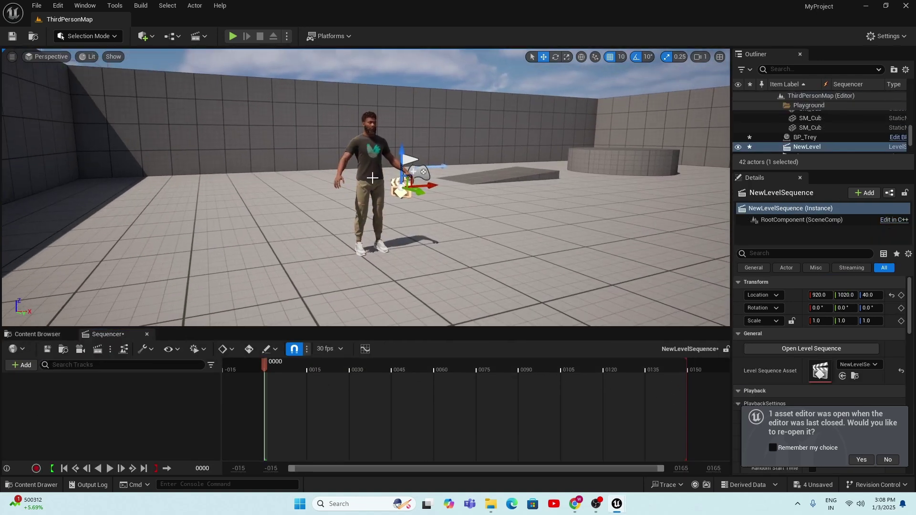
# - Add the BP_Trey actor to the NewLevelSequence in Sequencer
pyautogui.click(21, 366)
pyautogui.moveTo(65, 200)
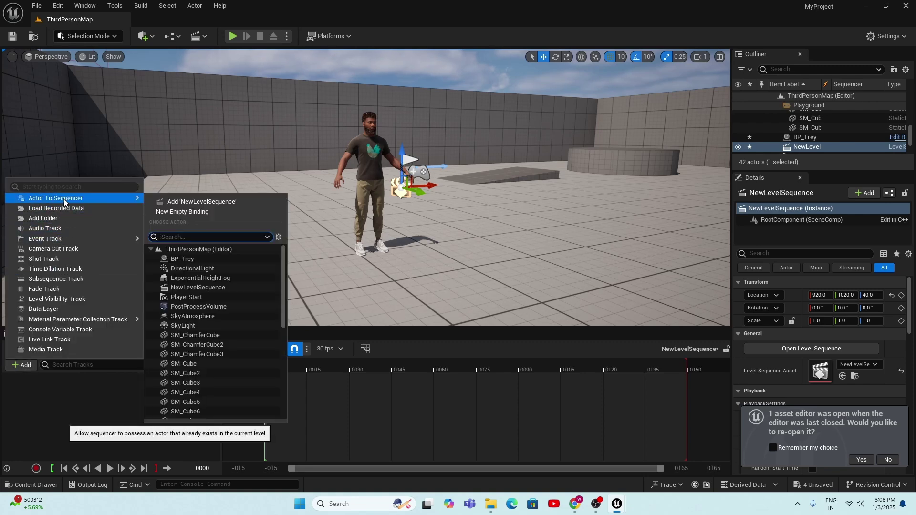
pyautogui.click(187, 259)
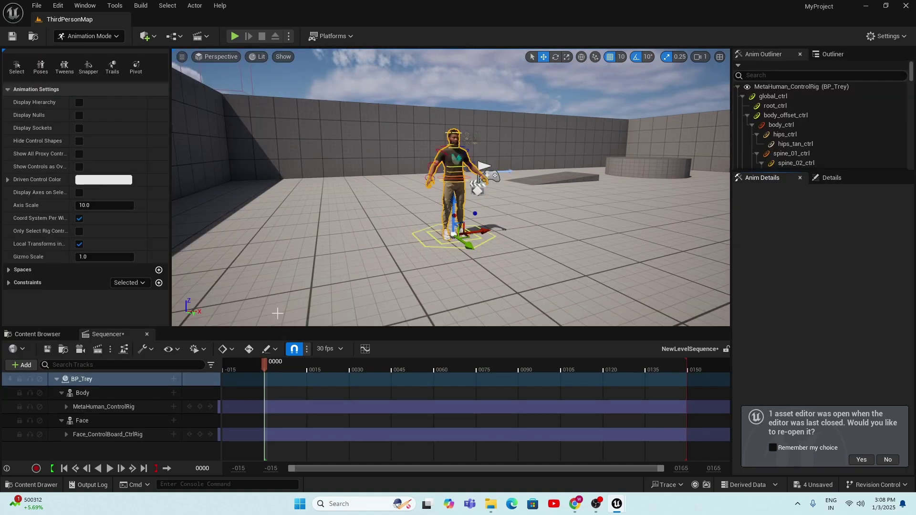
pyautogui.scroll(5, 395, 237)
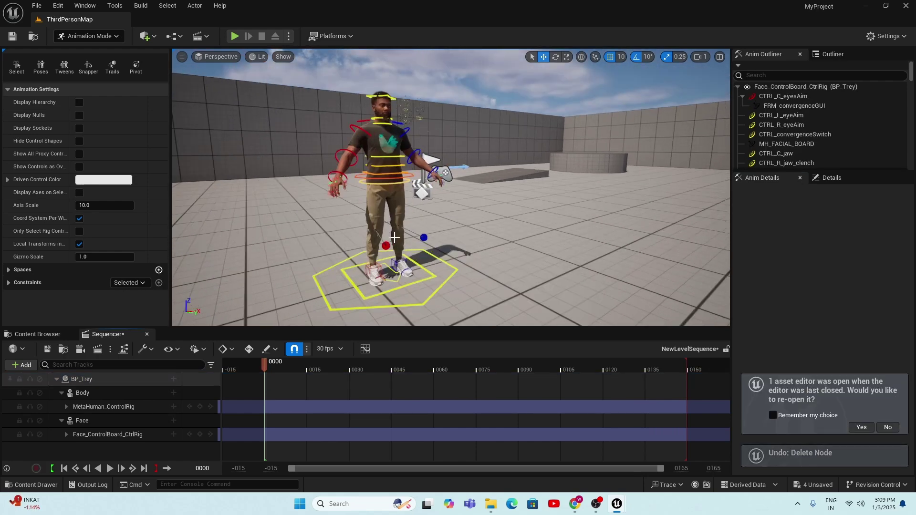
pyautogui.scroll(-5, 395, 237)
pyautogui.scroll(5, 420, 242)
pyautogui.moveTo(435, 235)
pyautogui.mouseDown(button='right')
pyautogui.moveTo(451, 222)
pyautogui.moveTo(435, 228)
pyautogui.mouseUp(button='right')
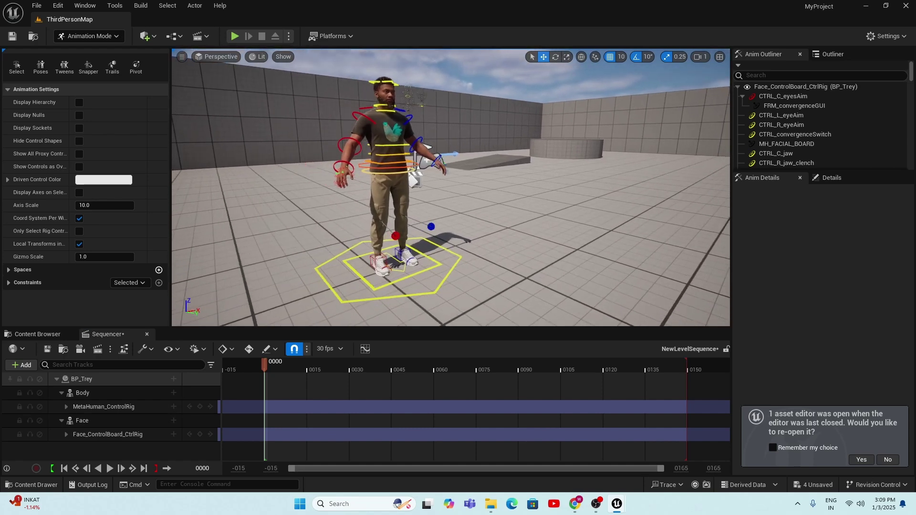
# - Delete the MetaHuman_ControlRig and Face_ControlBoard_CtrlRig tracks from Trey
pyautogui.click(110, 407)
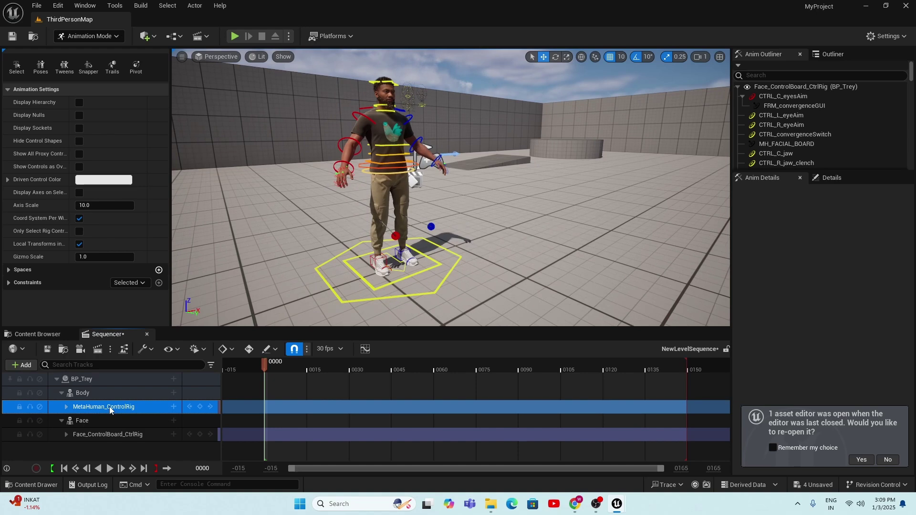
pyautogui.press('Delete')
pyautogui.click(113, 416)
pyautogui.press('Delete')
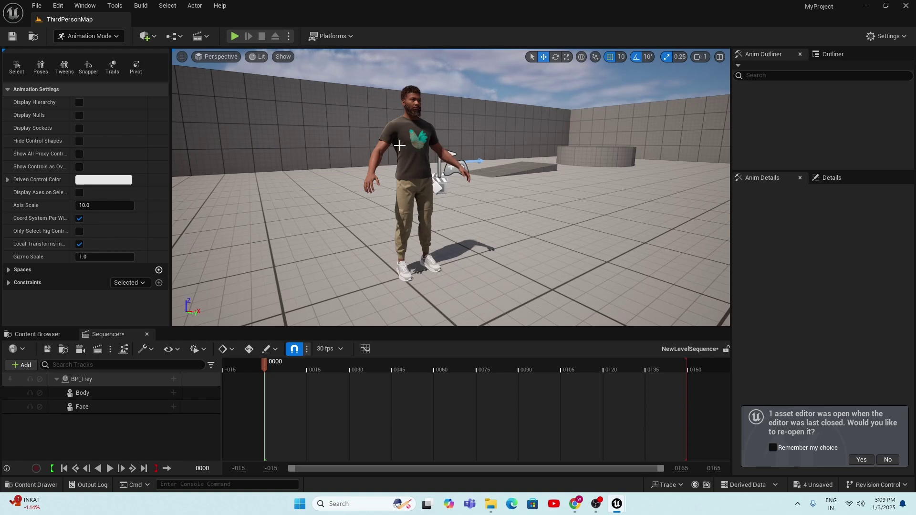
# - Add an Animation track on Trey's Body playing Walking_Anim_mixamo_com
pyautogui.click(94, 393)
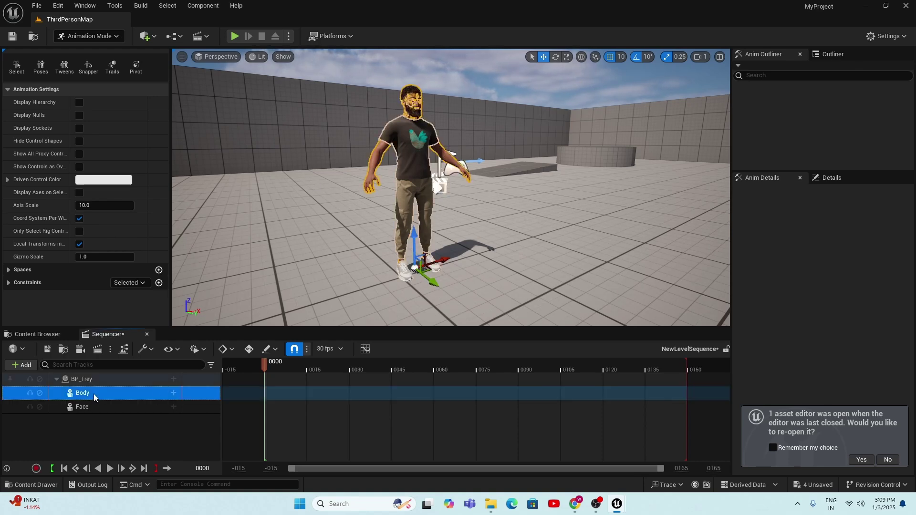
pyautogui.click(172, 395)
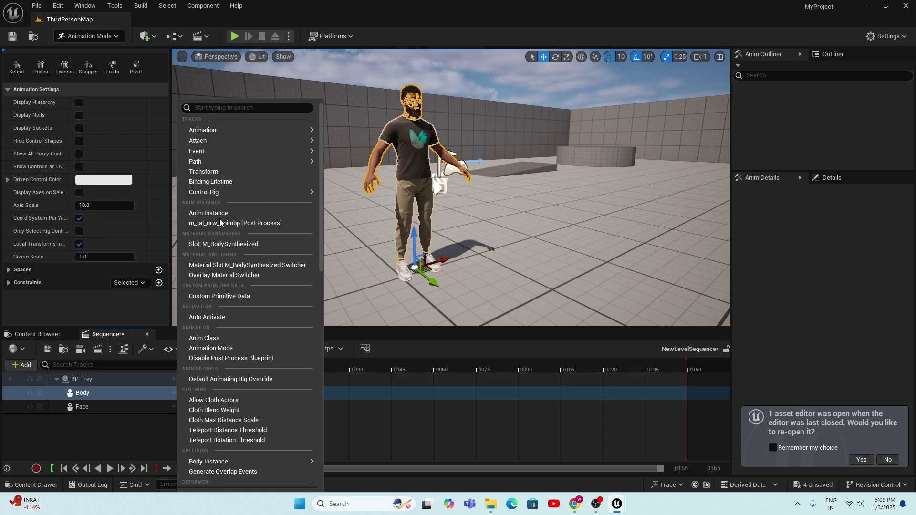
pyautogui.moveTo(216, 130)
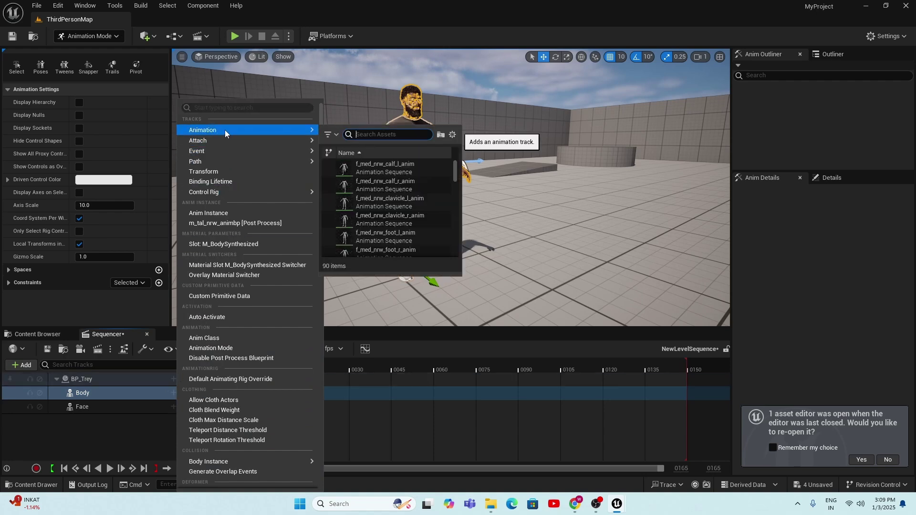
pyautogui.write('wal')
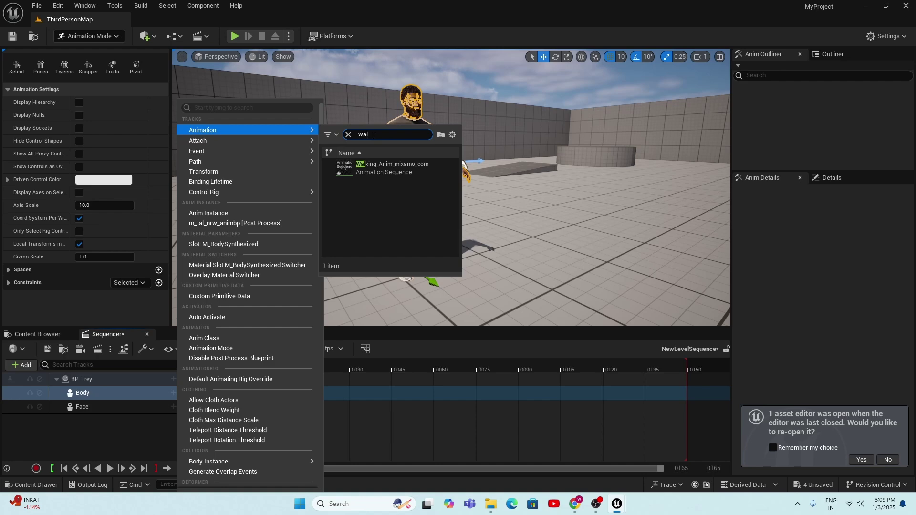
pyautogui.moveTo(389, 170)
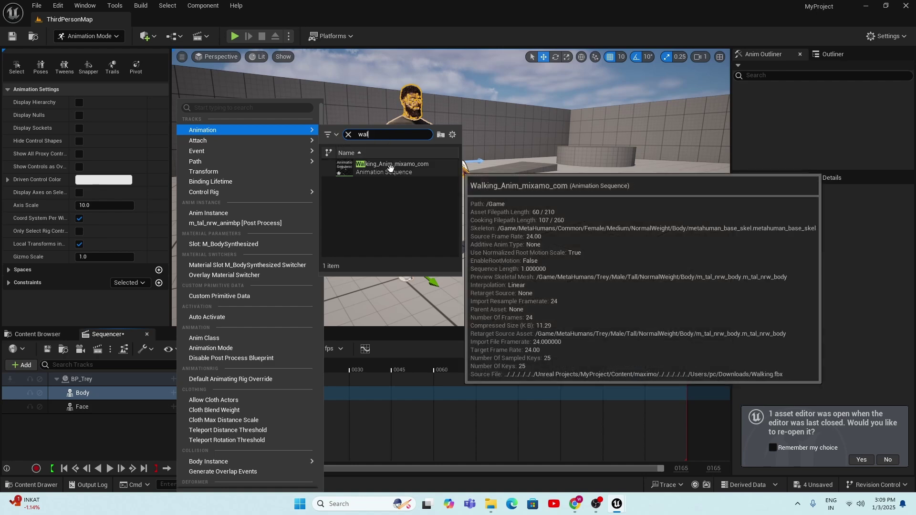
pyautogui.click(390, 168)
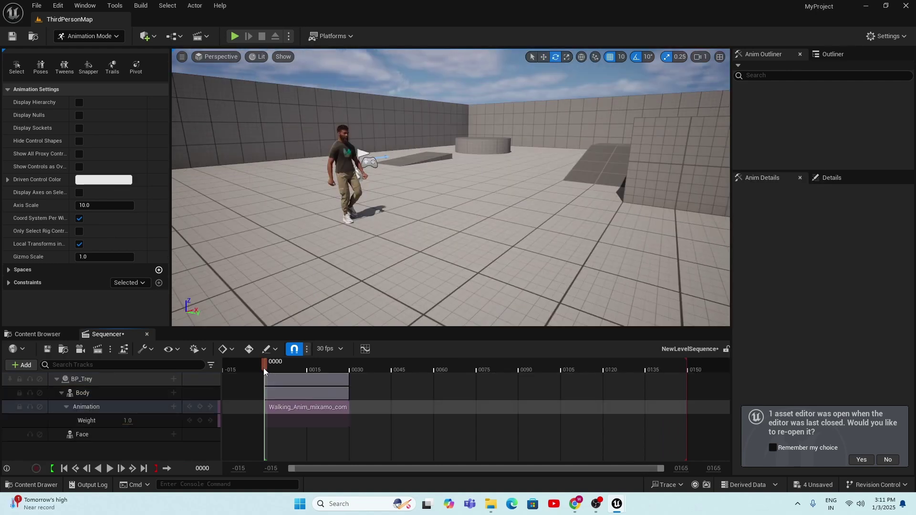
# - Scrub the playhead through the walk to preview it, stopping at frame 30
pyautogui.moveTo(267, 365); pyautogui.dragTo(356, 393)
pyautogui.moveTo(382, 191); pyautogui.dragTo(410, 193, button='right')
pyautogui.click(353, 368)
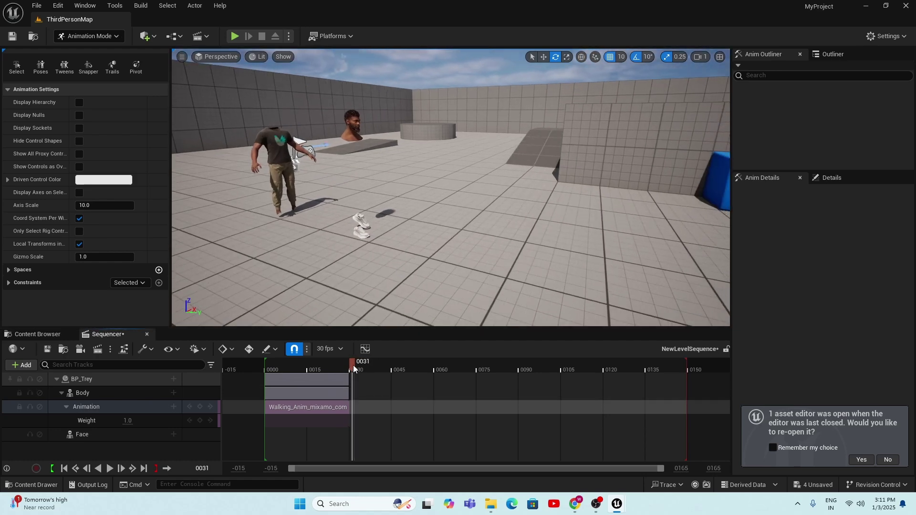
pyautogui.moveTo(353, 365); pyautogui.dragTo(351, 365)
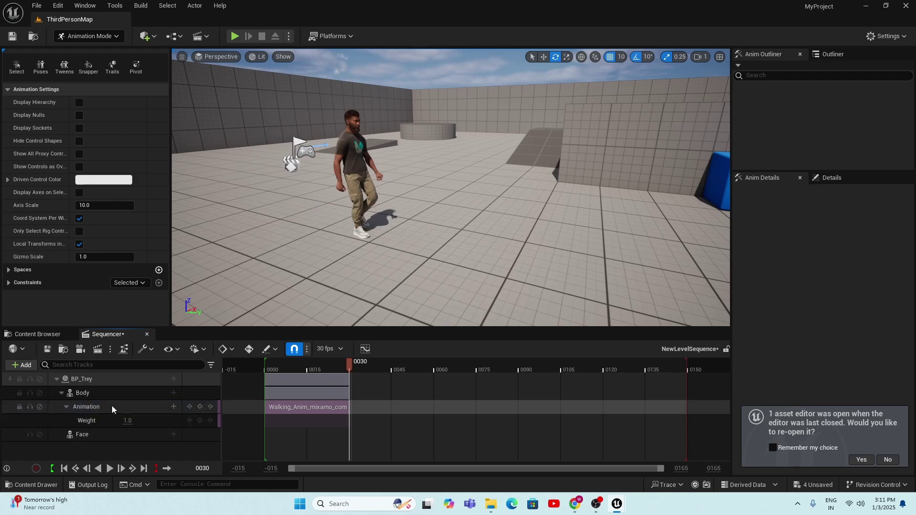
# - Add a second Walking_Anim_mixamo_com clip at frame 30 into the first Animation row
pyautogui.click(173, 408)
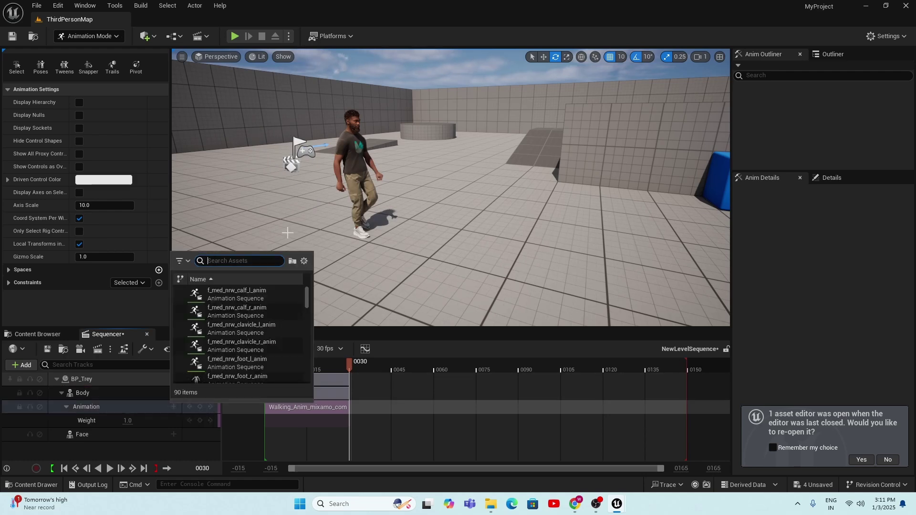
pyautogui.moveTo(267, 315)
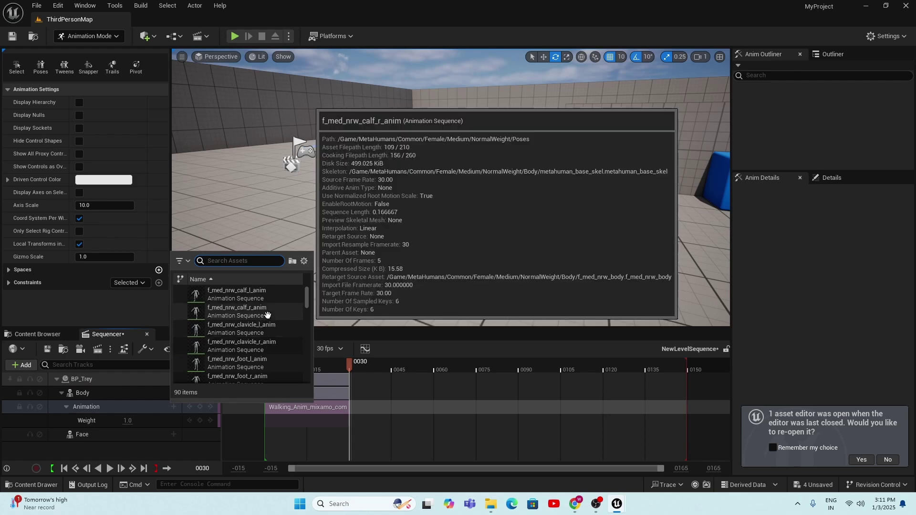
pyautogui.write('wal')
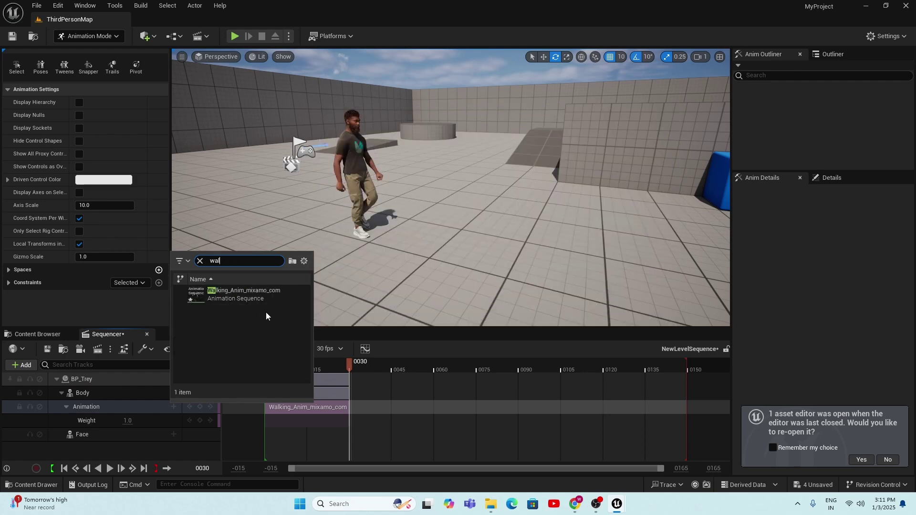
pyautogui.click(243, 294)
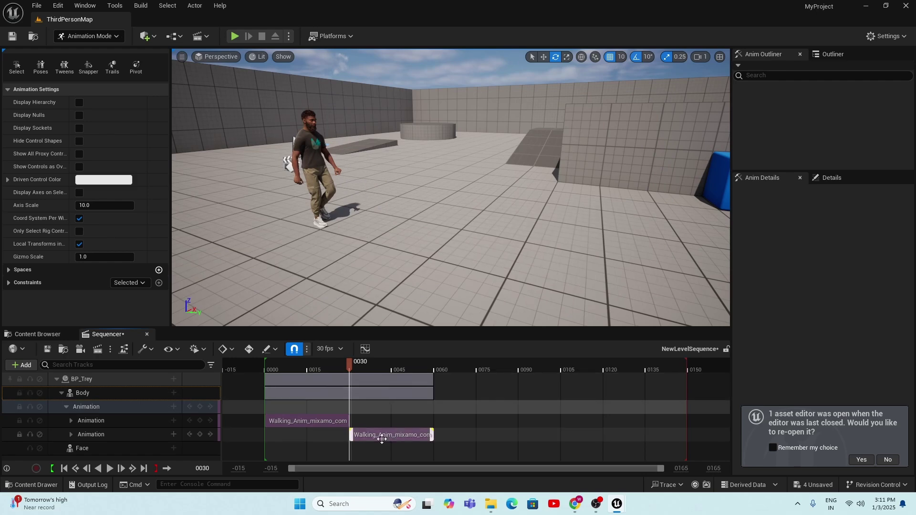
pyautogui.moveTo(382, 440); pyautogui.dragTo(365, 419)
# - Preview the transition between the two walking clips and select the second clip
pyautogui.moveTo(342, 372); pyautogui.dragTo(333, 378)
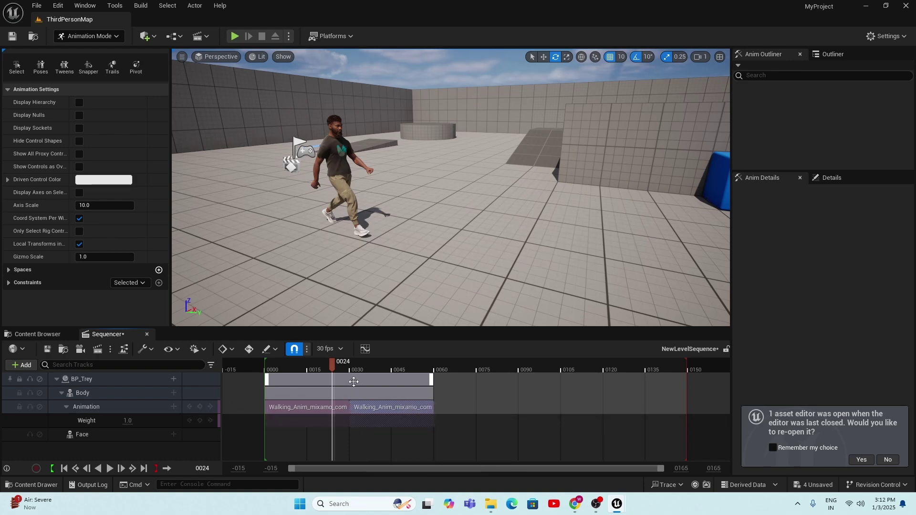
pyautogui.moveTo(334, 366); pyautogui.dragTo(343, 390)
pyautogui.click(387, 416)
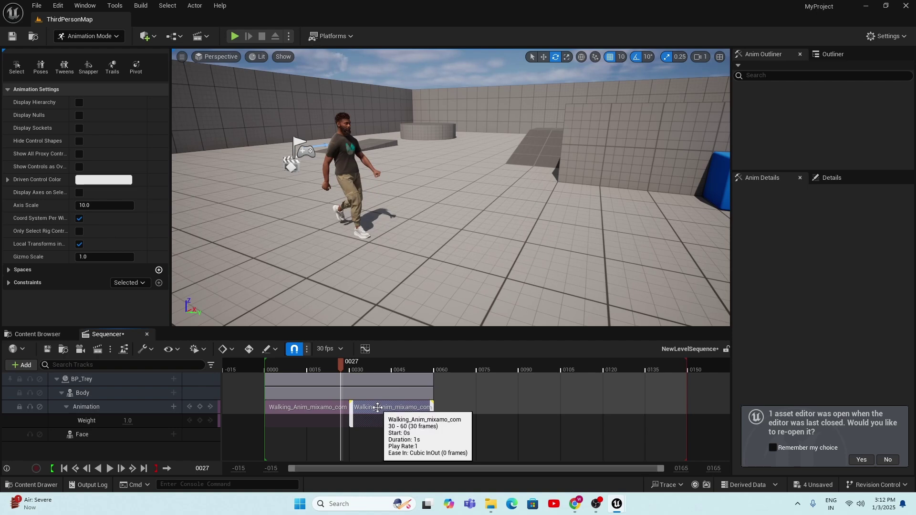
# - Set the second walking clip to Match With This Bone In Previous Clip using foot_r
pyautogui.rightClick(378, 408)
pyautogui.moveTo(430, 310)
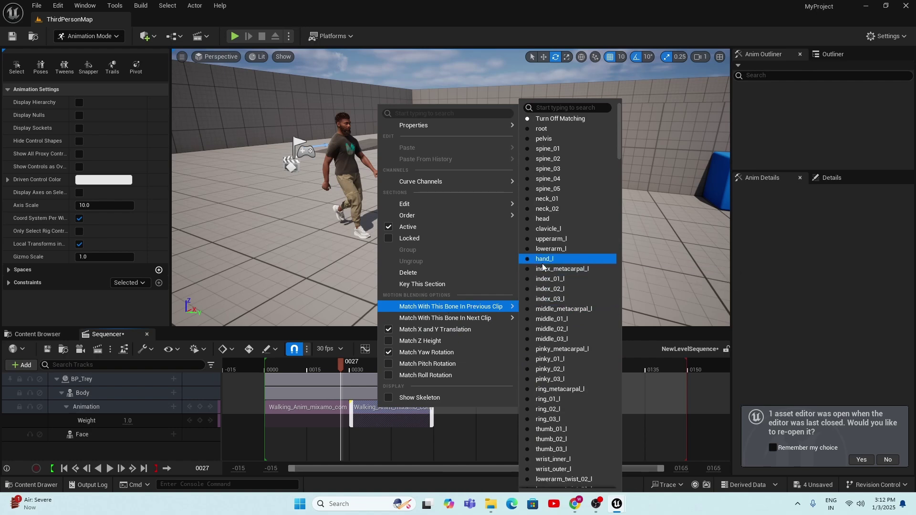
pyautogui.scroll(-8, 543, 268)
pyautogui.scroll(-6, 563, 314)
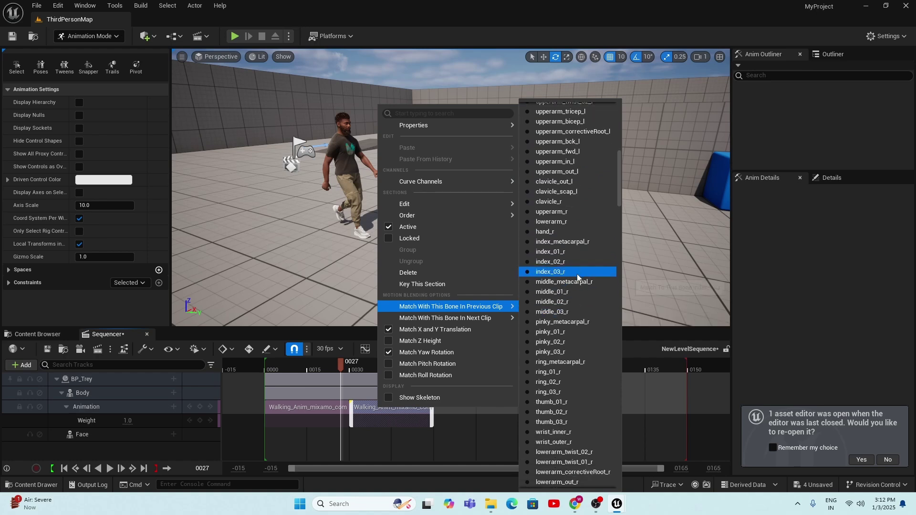
pyautogui.scroll(-5, 578, 310)
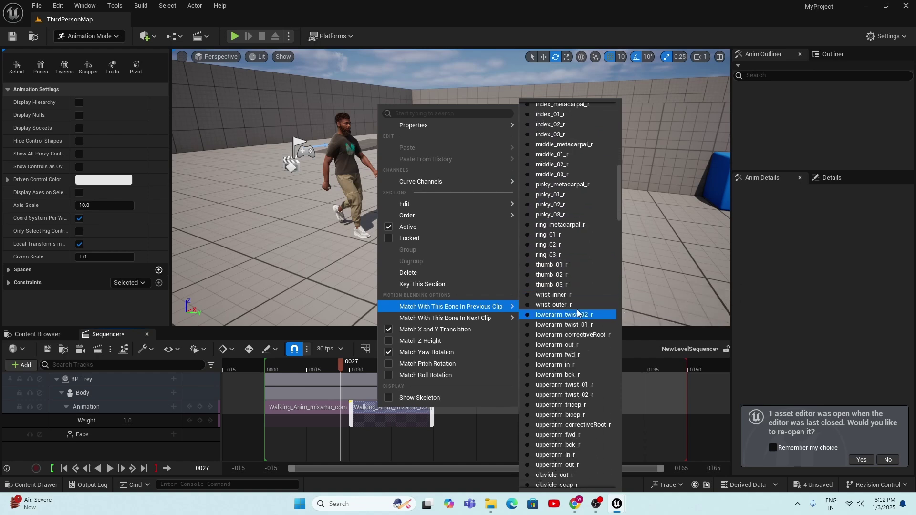
pyautogui.scroll(-5, 579, 311)
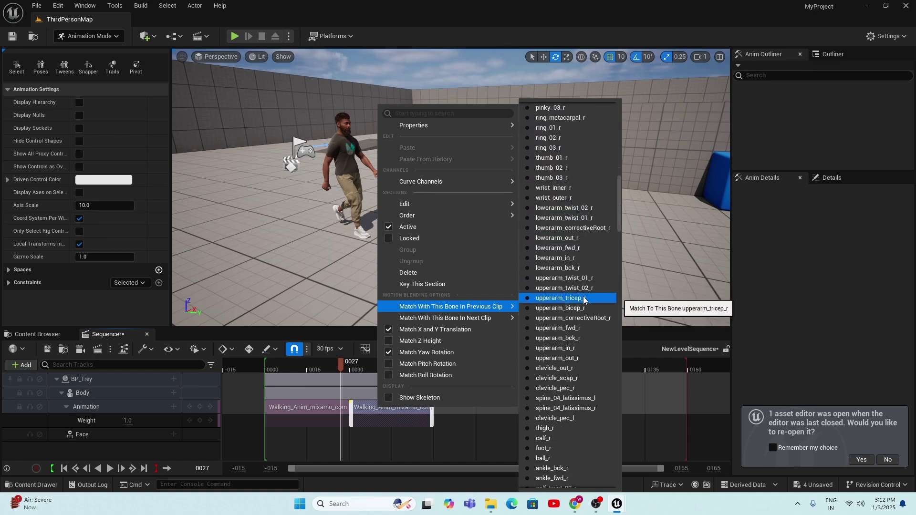
pyautogui.scroll(-4, 584, 299)
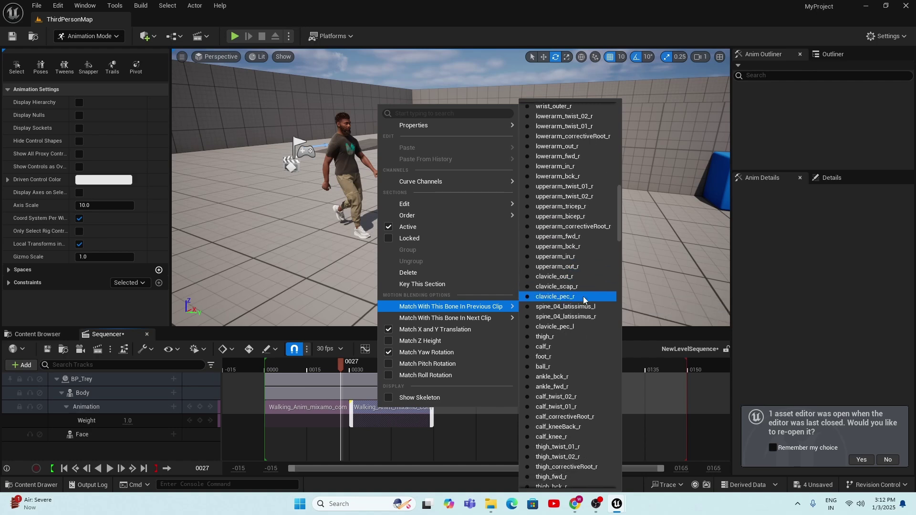
pyautogui.click(550, 360)
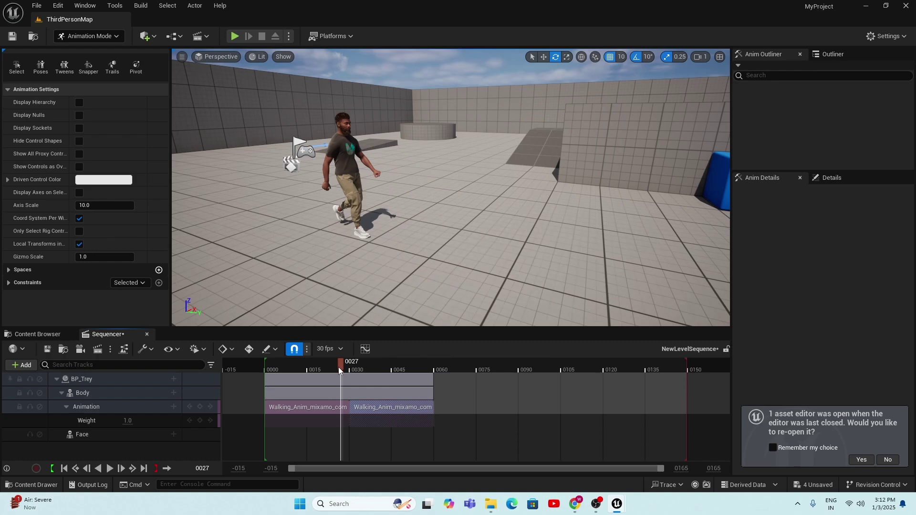
pyautogui.moveTo(342, 364); pyautogui.dragTo(400, 379)
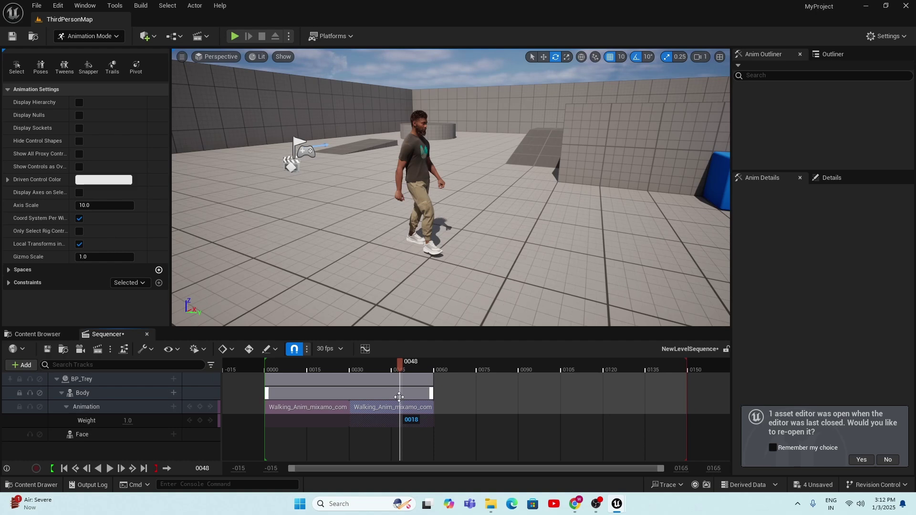
pyautogui.moveTo(400, 371); pyautogui.dragTo(435, 403)
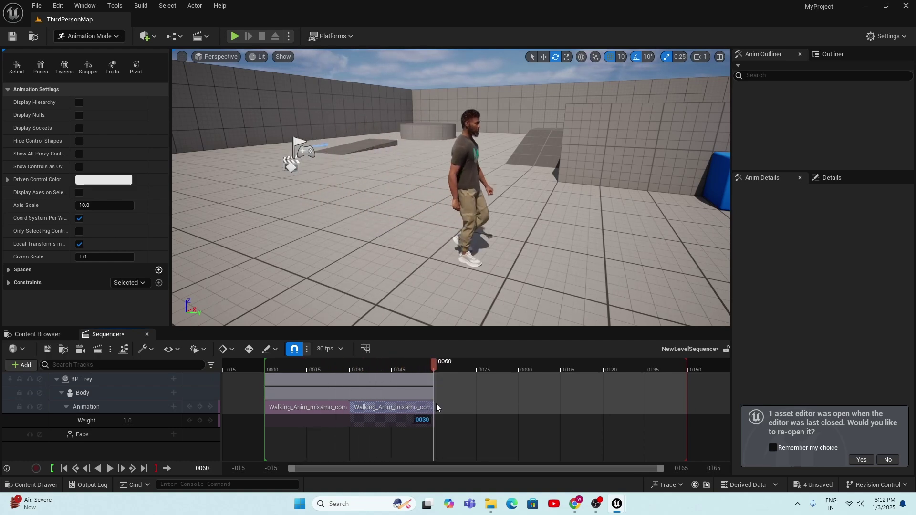
pyautogui.moveTo(434, 369); pyautogui.dragTo(376, 374)
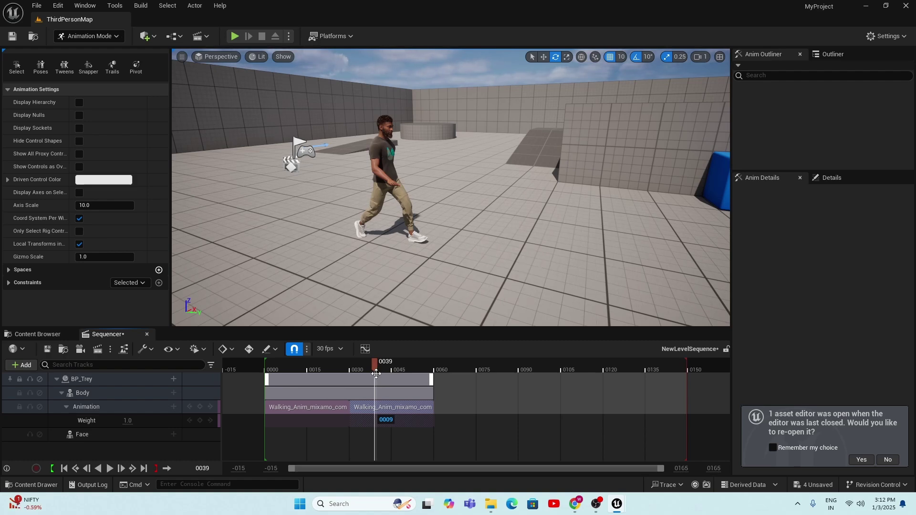
pyautogui.moveTo(376, 370); pyautogui.dragTo(345, 378)
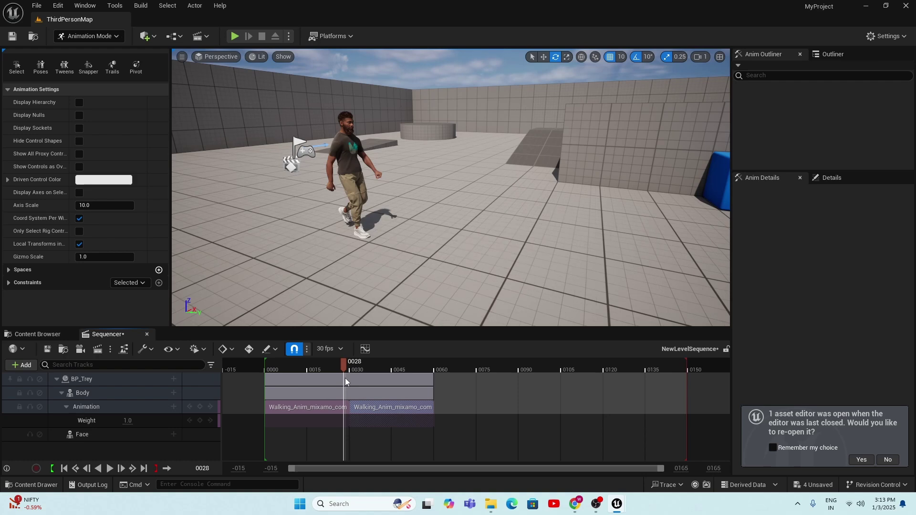
pyautogui.moveTo(345, 378)
pyautogui.mouseDown()
pyautogui.moveTo(363, 382)
pyautogui.moveTo(349, 384)
pyautogui.mouseUp()
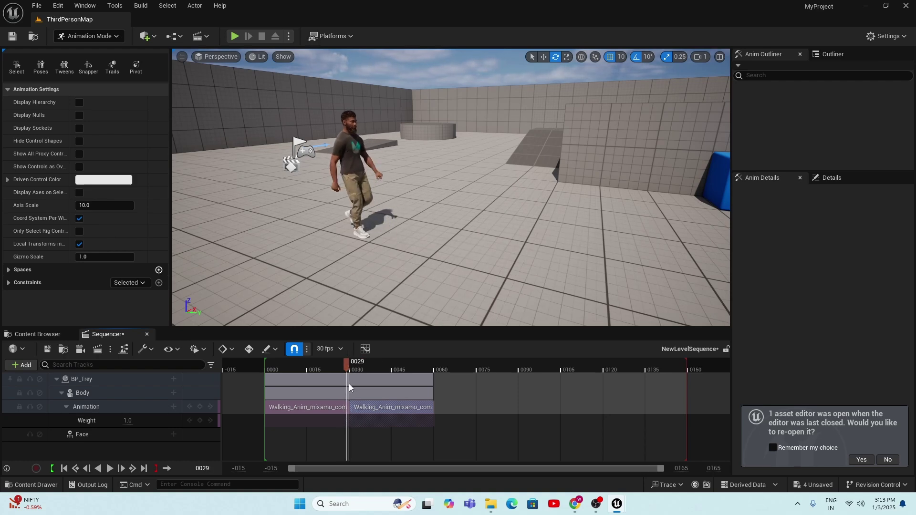